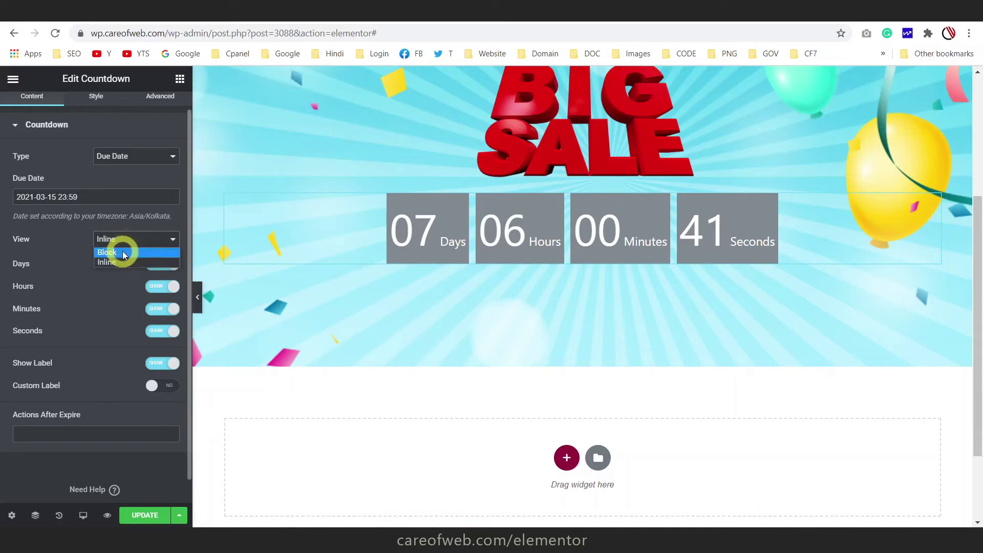
- Set the countdown's View to Block
left_click(122, 252)
scroll(75, 271, "down", 1)
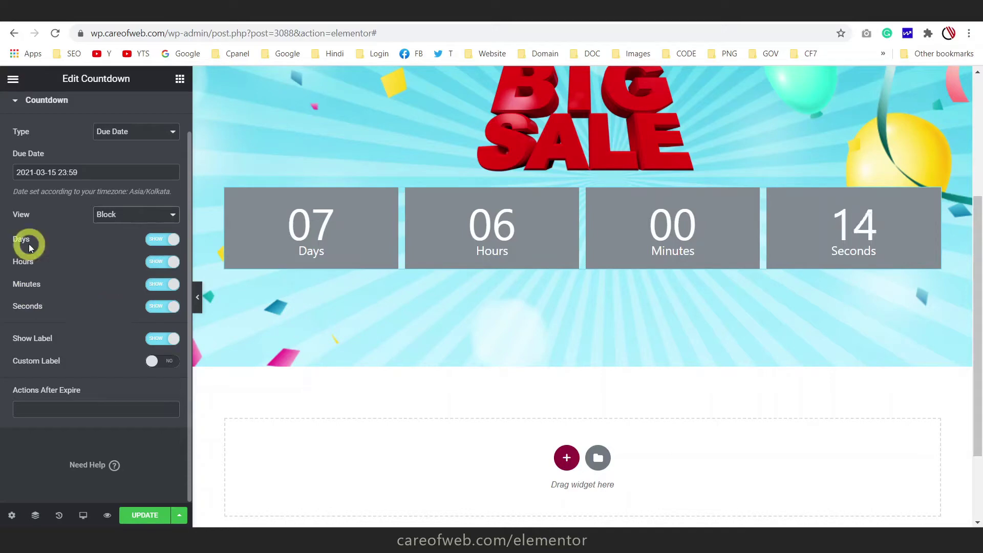
- Hide and re-show the countdown's Days unit, and do the same with its labels
left_click(158, 244)
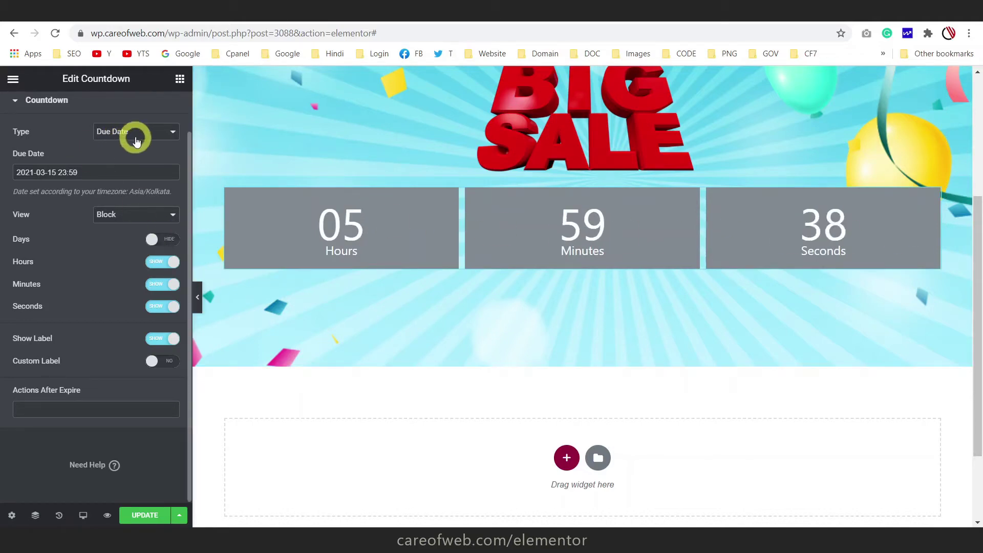
left_click(165, 239)
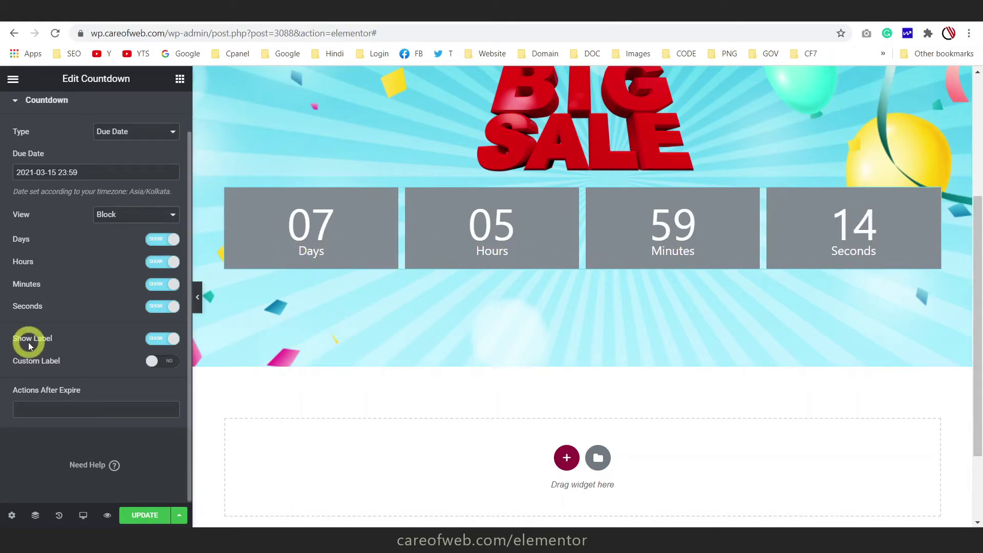
left_click(156, 340)
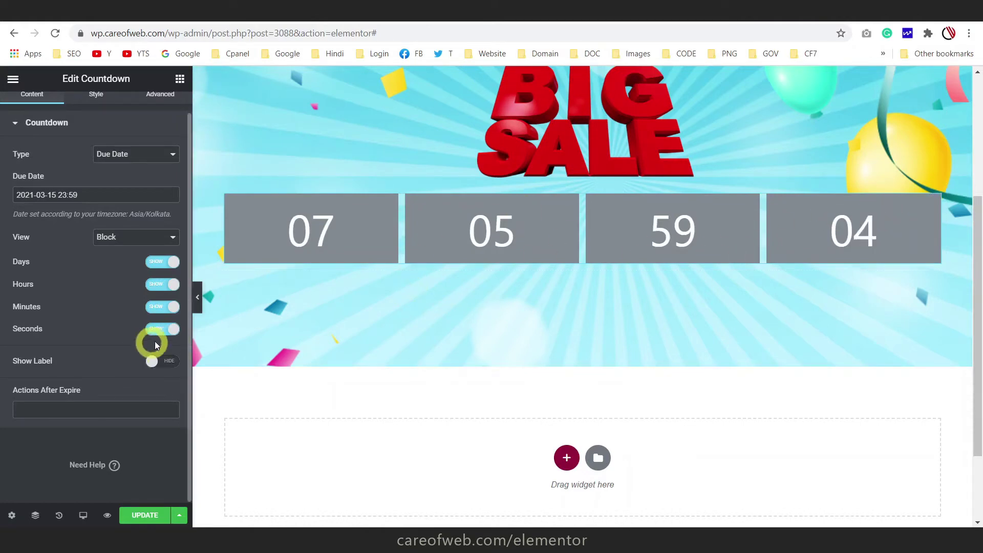
left_click(169, 362)
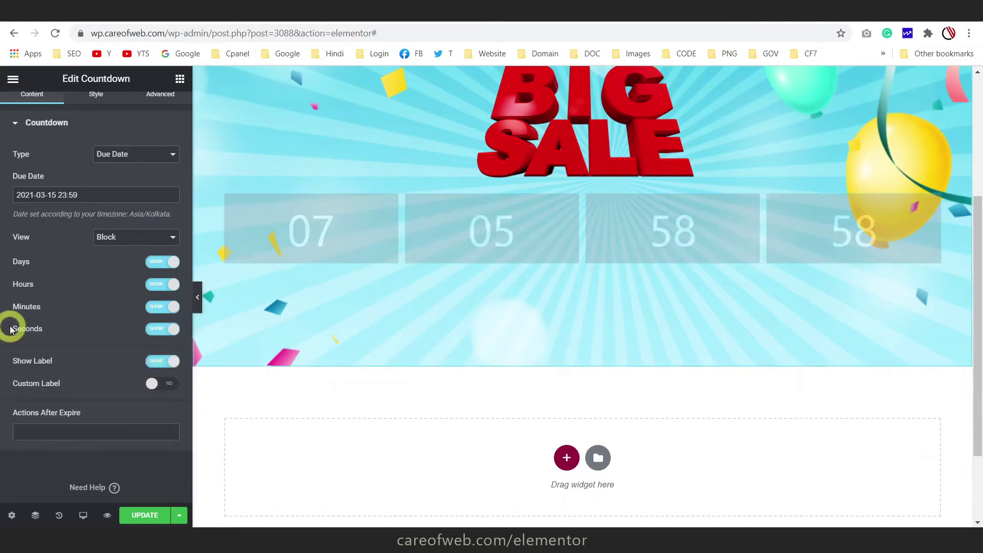
- Turn on custom labels for the countdown to view the label fields, and turn them off again
scroll(100, 309, "down", 1)
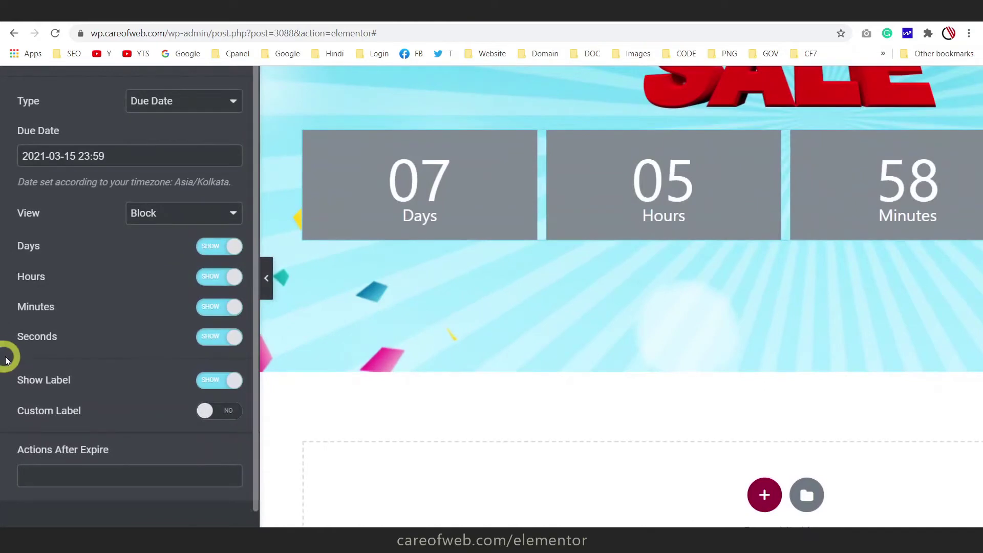
scroll(93, 392, "down", 1)
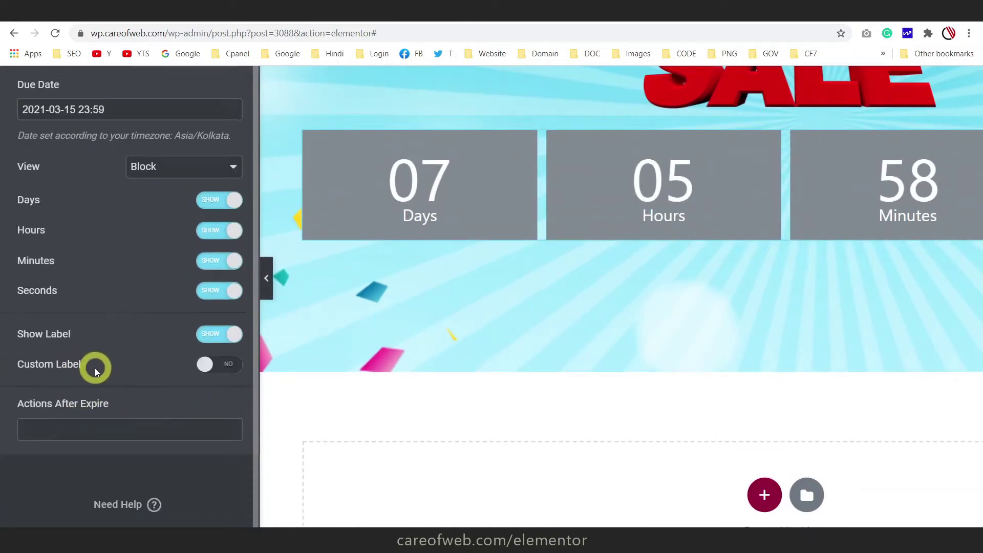
left_click(231, 366)
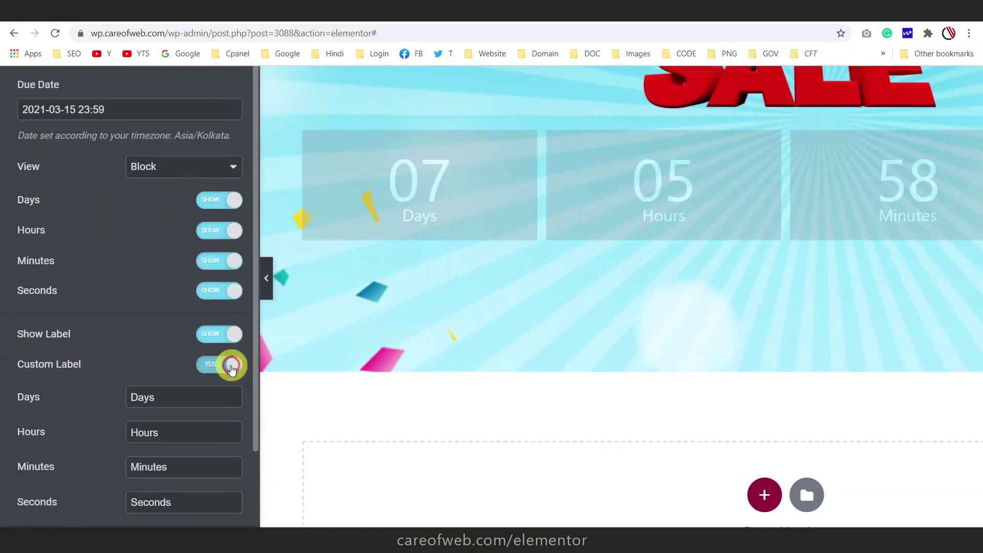
scroll(160, 367, "down", 3)
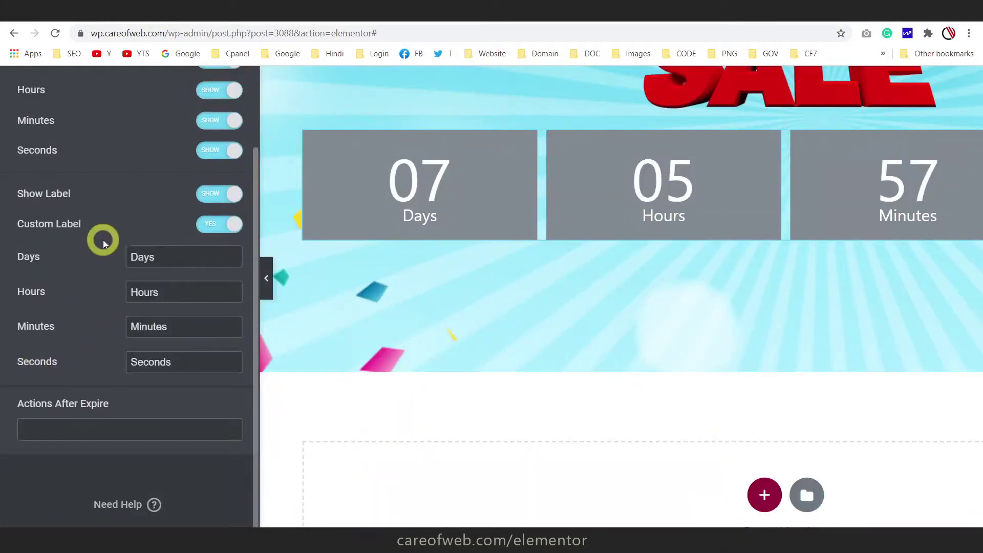
left_click(204, 223)
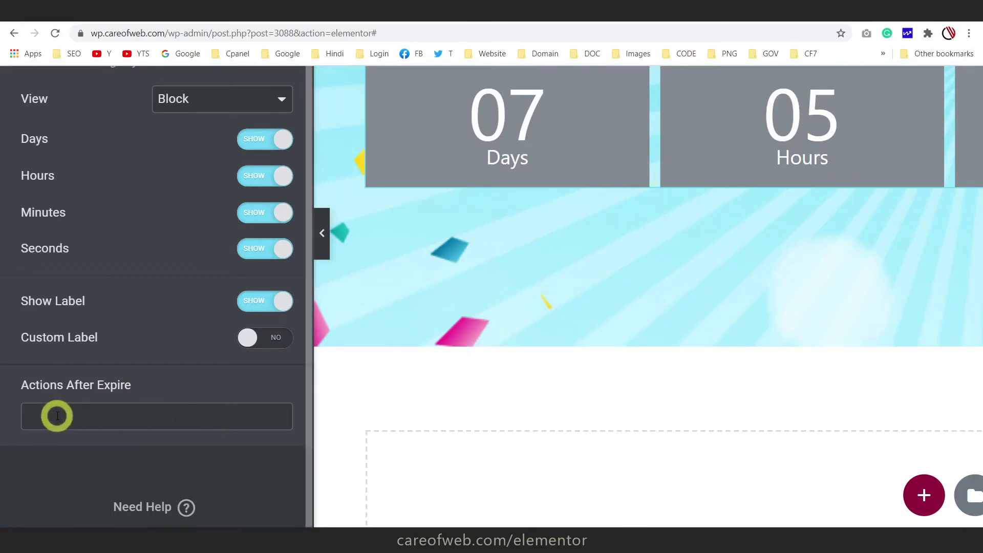
- Add Redirect and Hide to the countdown's Actions After Expire
left_click(120, 415)
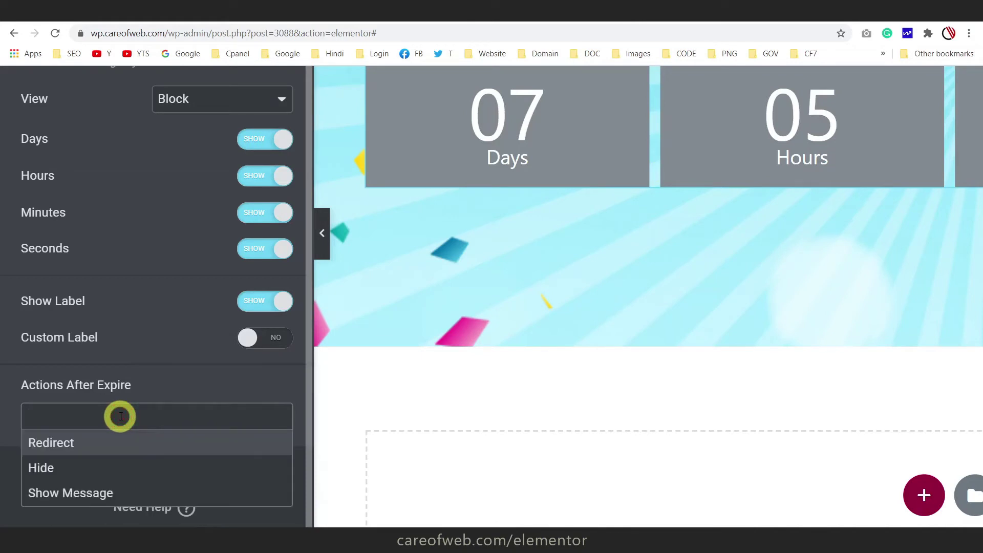
left_click(109, 452)
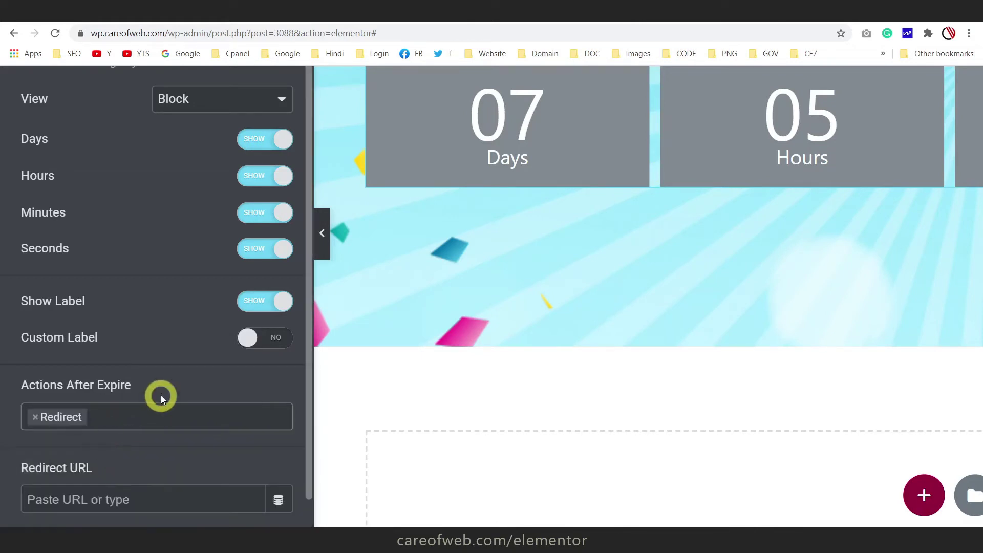
scroll(160, 395, "down", 2)
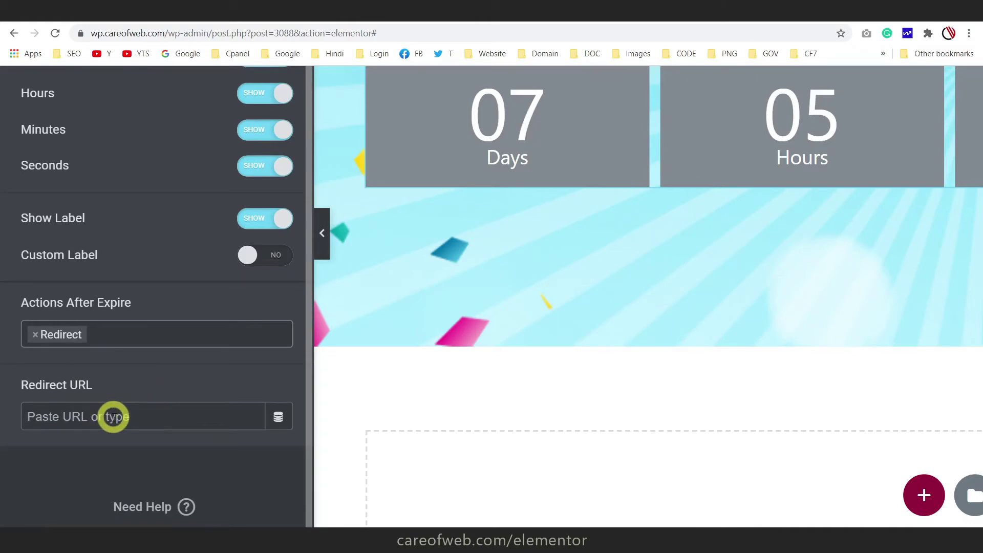
scroll(789, 153, "up", 4)
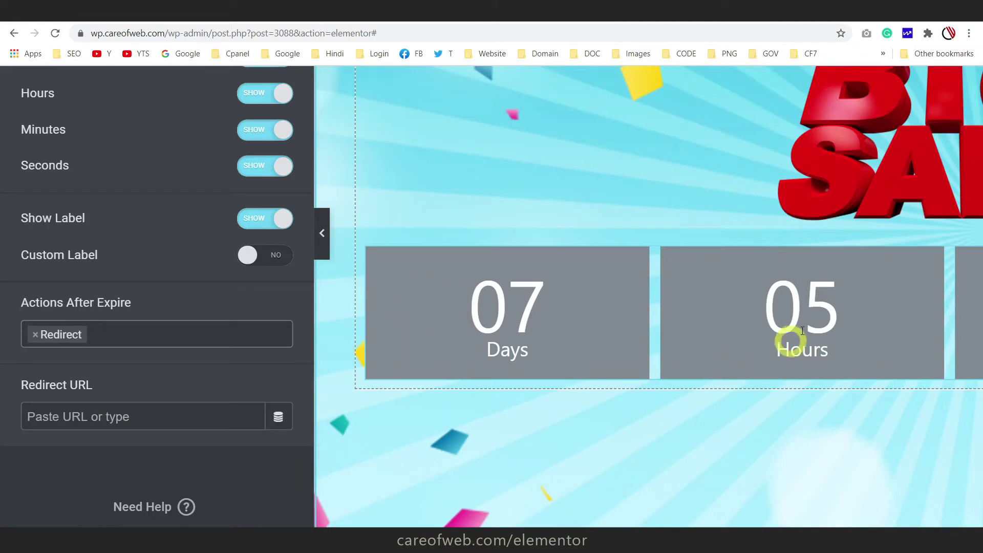
scroll(731, 318, "down", 5)
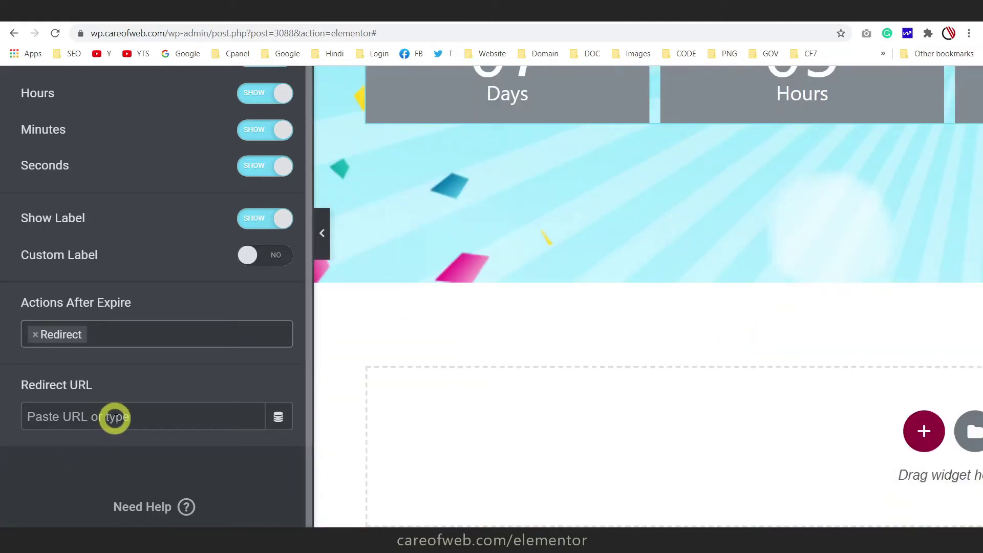
left_click(115, 417)
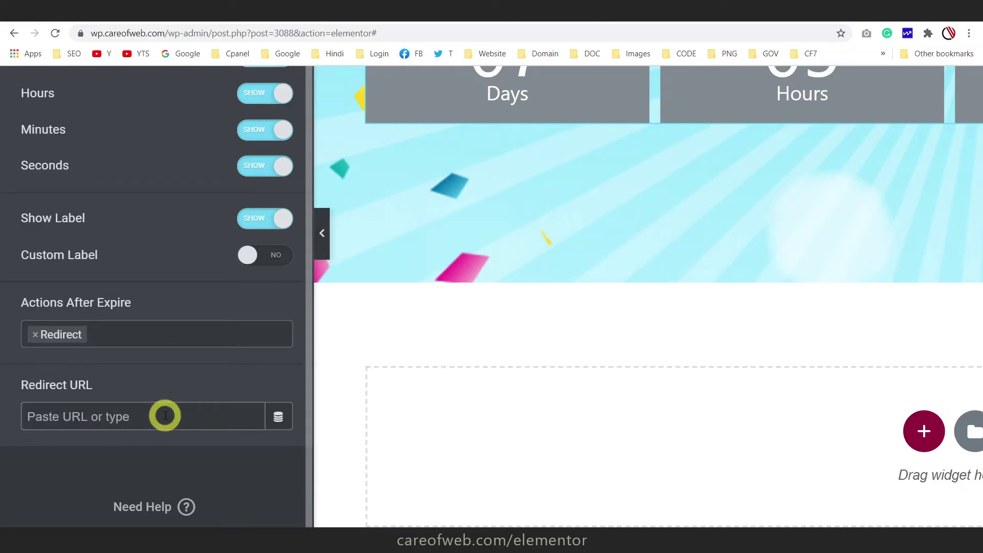
scroll(662, 165, "up", 3)
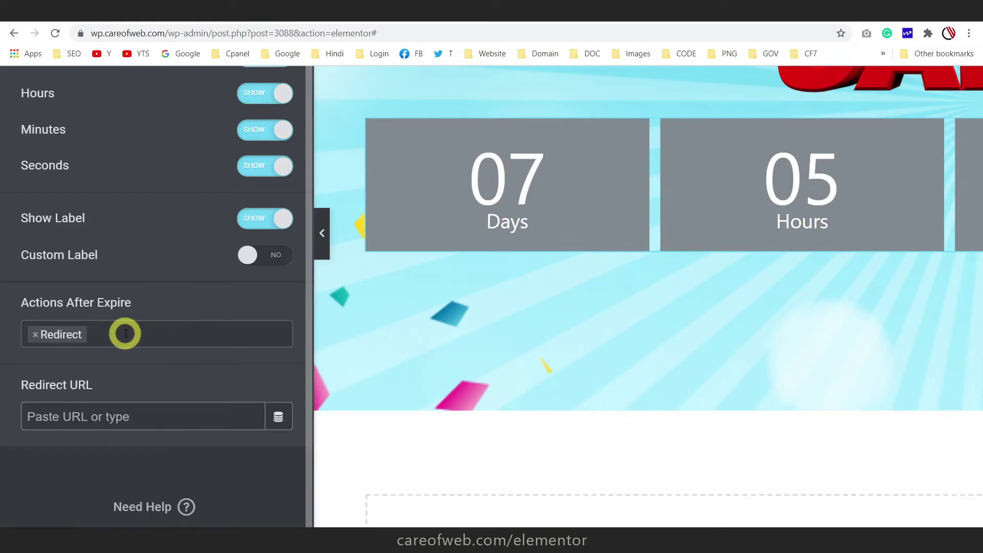
left_click(126, 333)
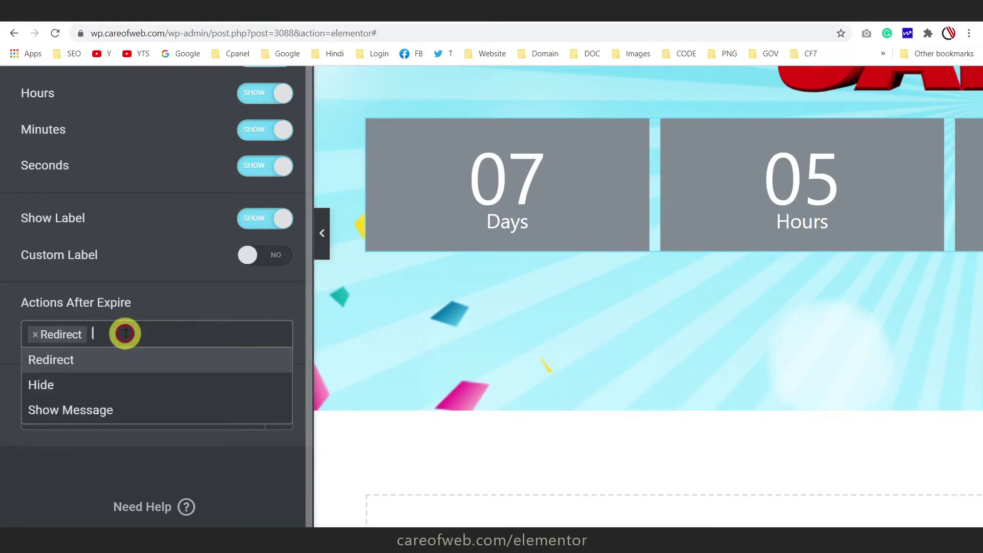
left_click(80, 392)
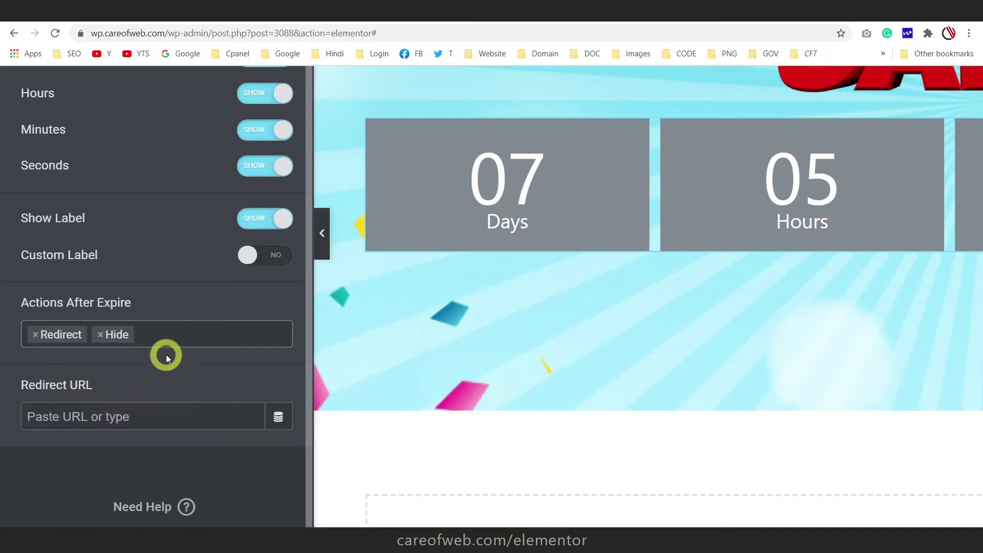
- Switch to the Elementor birthday page and examine its "Get The Discount Now!" section
key("ctrl+minus")
key("ctrl+minus")
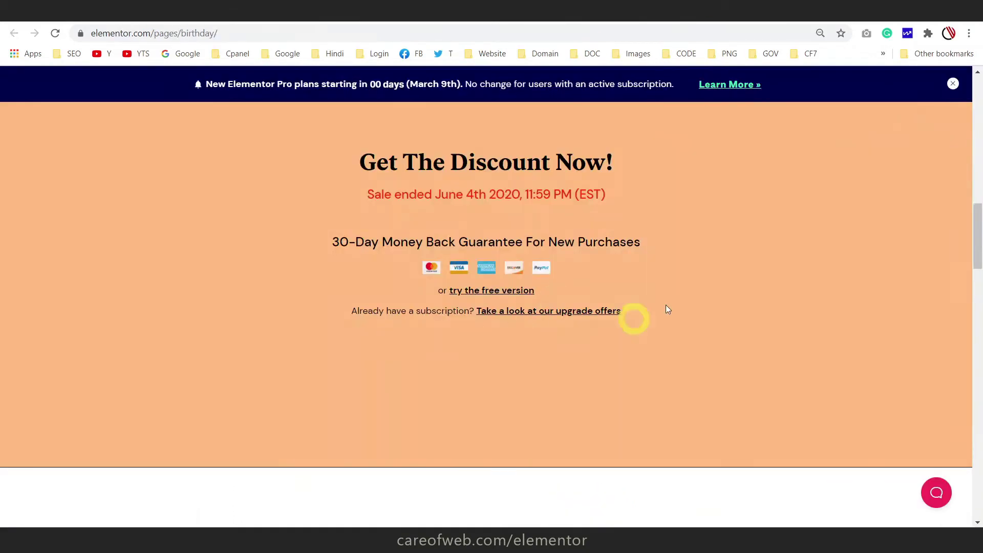
scroll(670, 302, "up", 4)
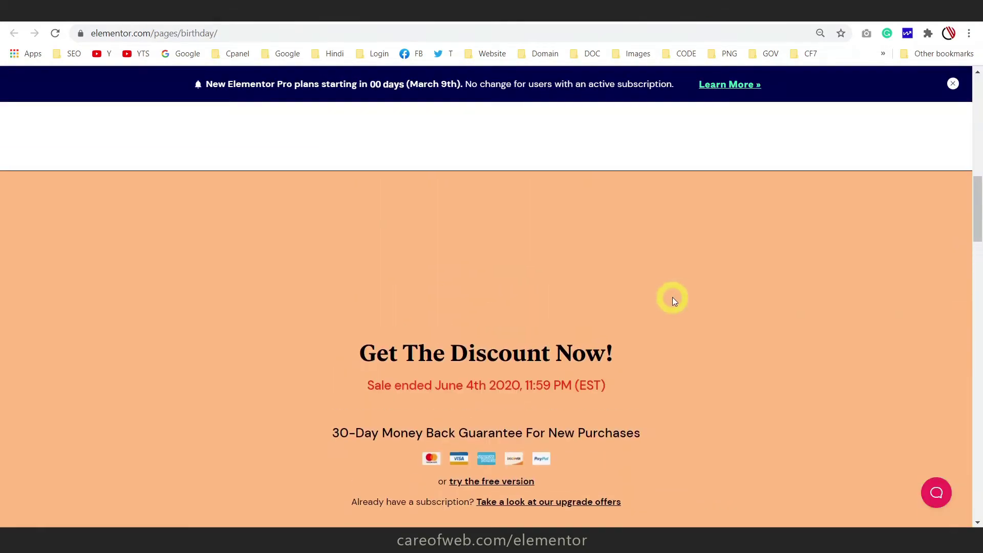
scroll(716, 333, "down", 1)
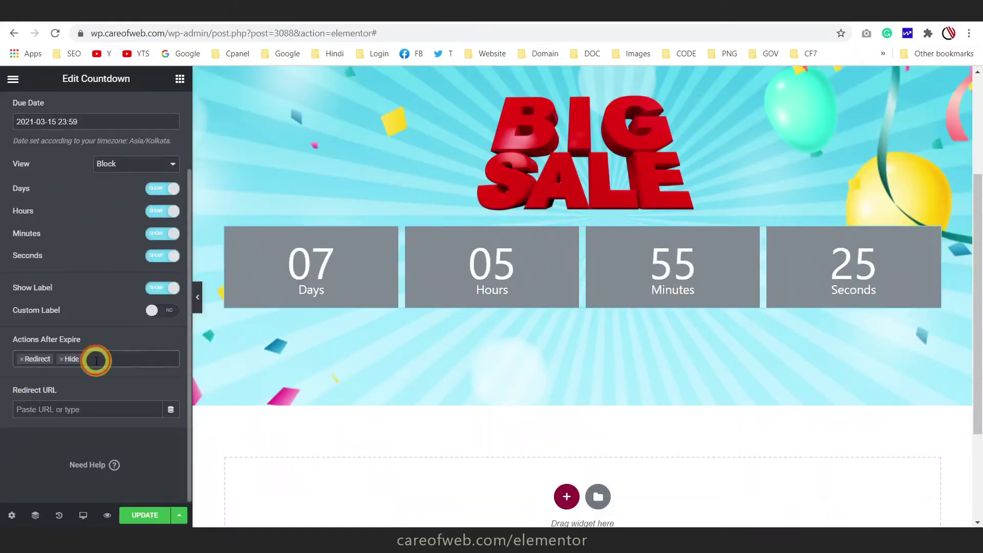
- Back in the page editor, add Show Message to the countdown's Actions After Expire
left_click(98, 359)
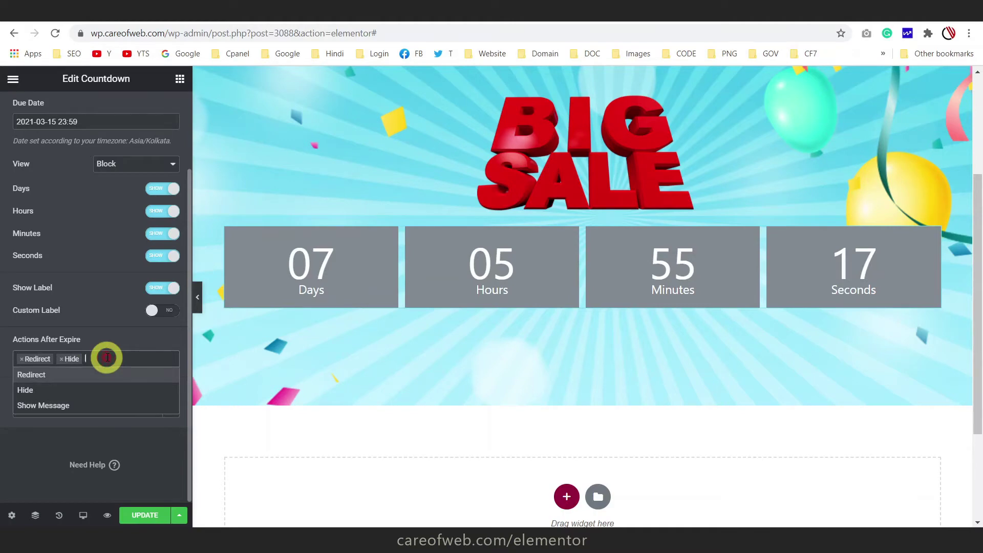
left_click(65, 408)
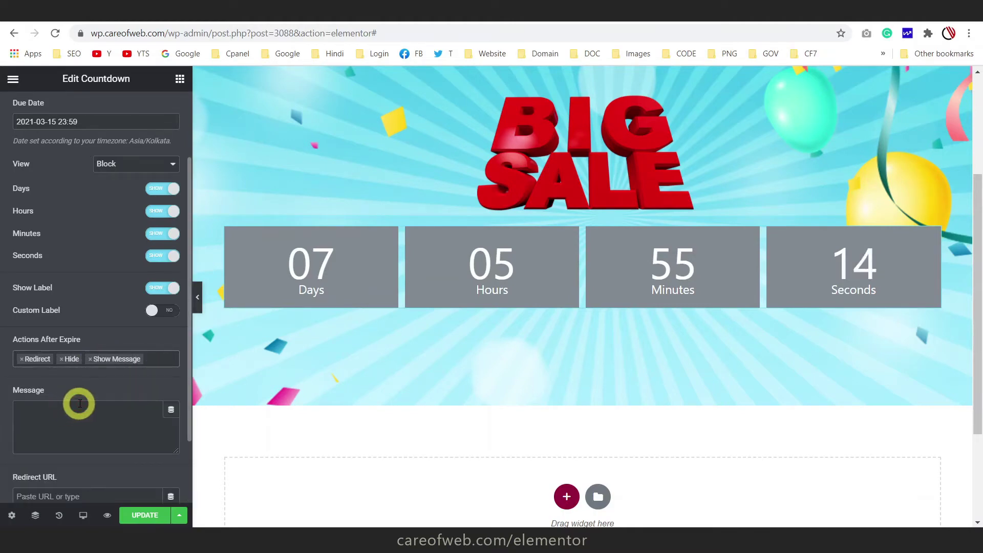
scroll(78, 401, "down", 2)
- Copy "Sale ended June 4th 2020, 11:59 PM (EST)" from the Elementor birthday page into the countdown's expiry Message
left_click(58, 330)
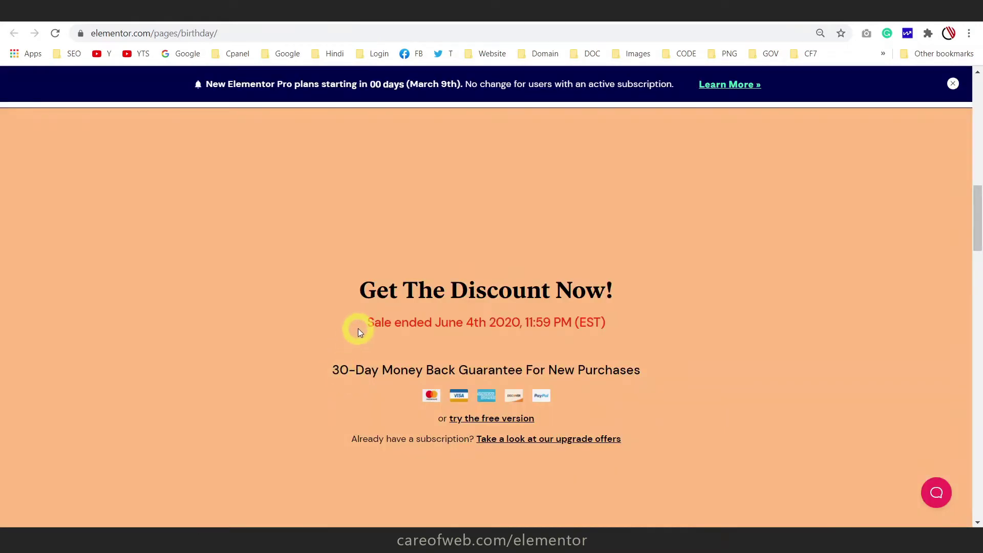
left_click_drag(359, 328, 640, 331)
key("ctrl+c")
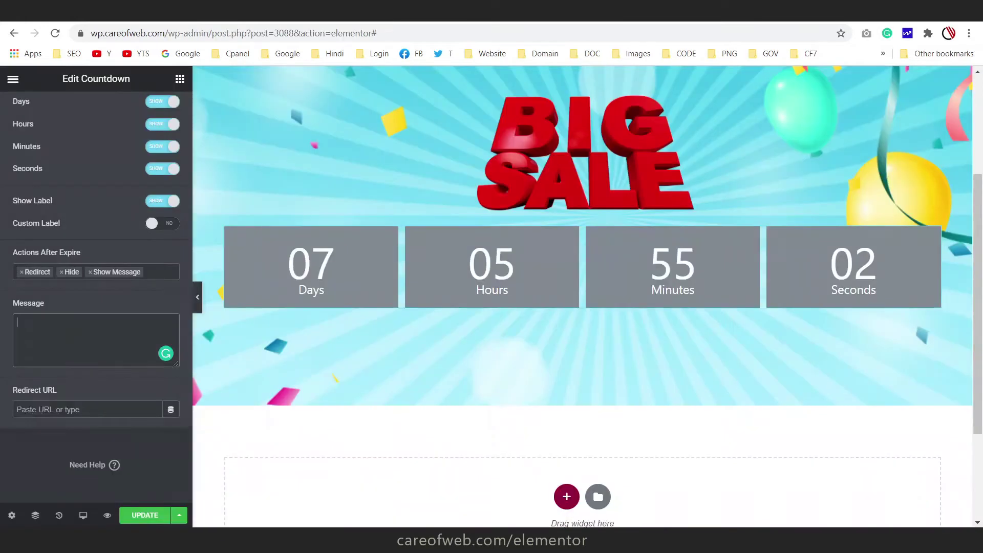
left_click(57, 330)
key("ctrl+v")
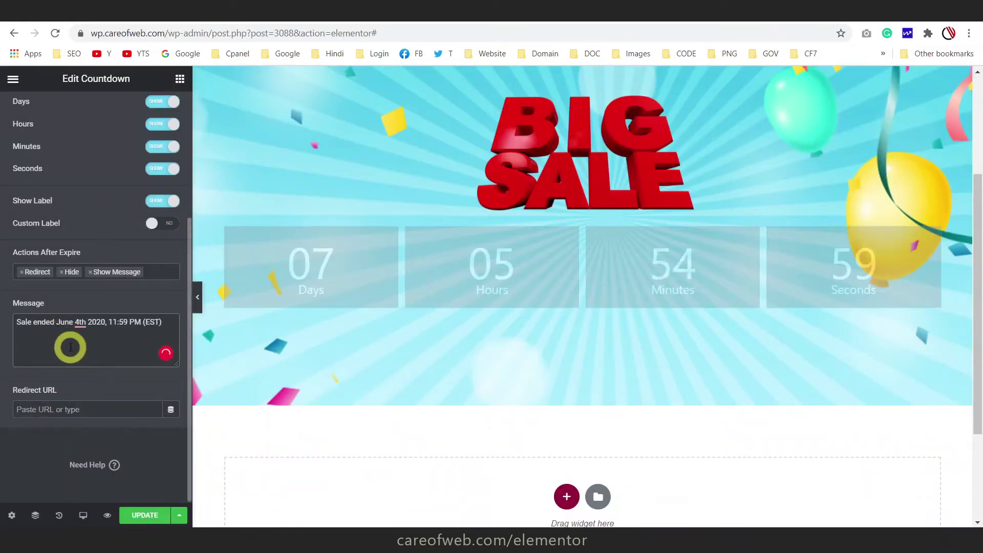
- In the countdown's Boxes style settings, set the Container Width to 50%
scroll(87, 382, "up", 5)
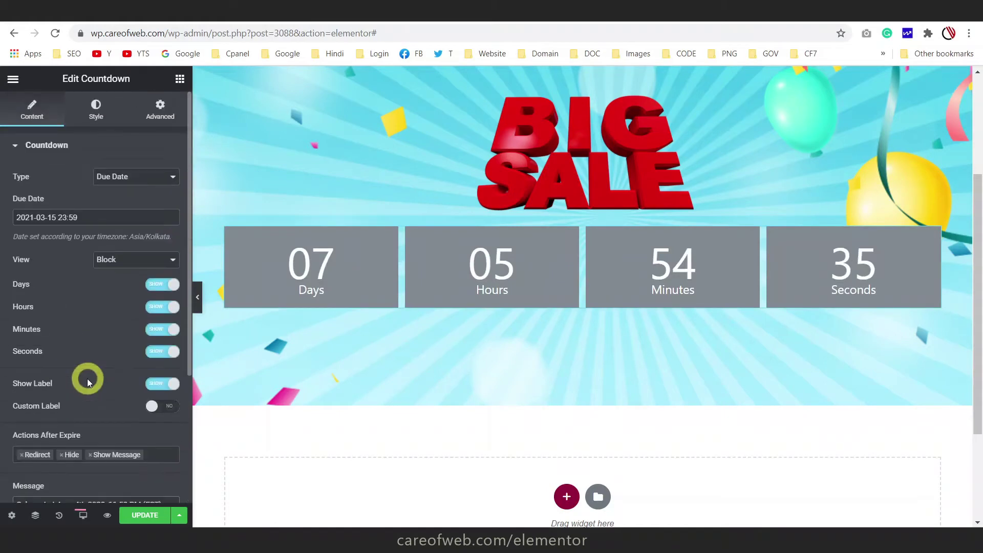
left_click(38, 146)
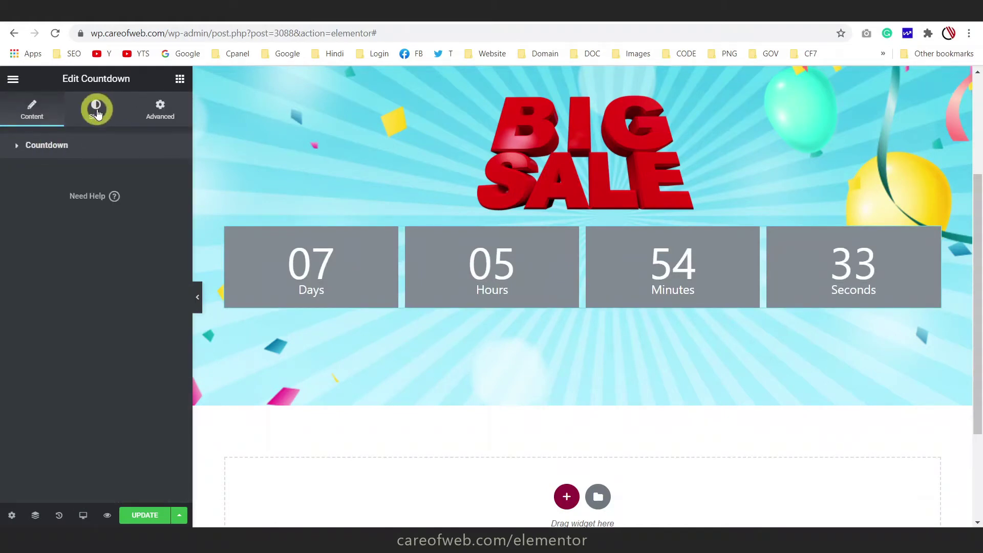
left_click(96, 109)
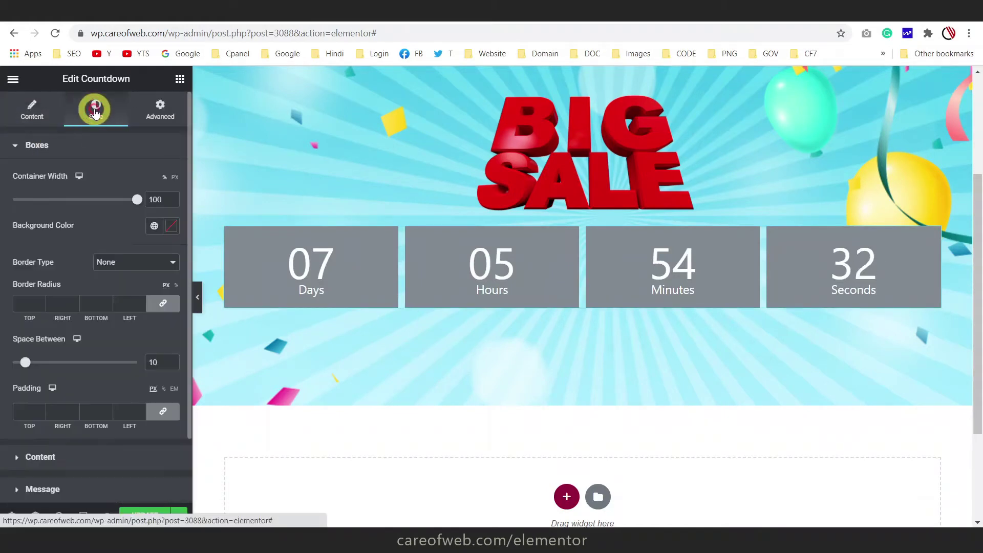
left_click(28, 147)
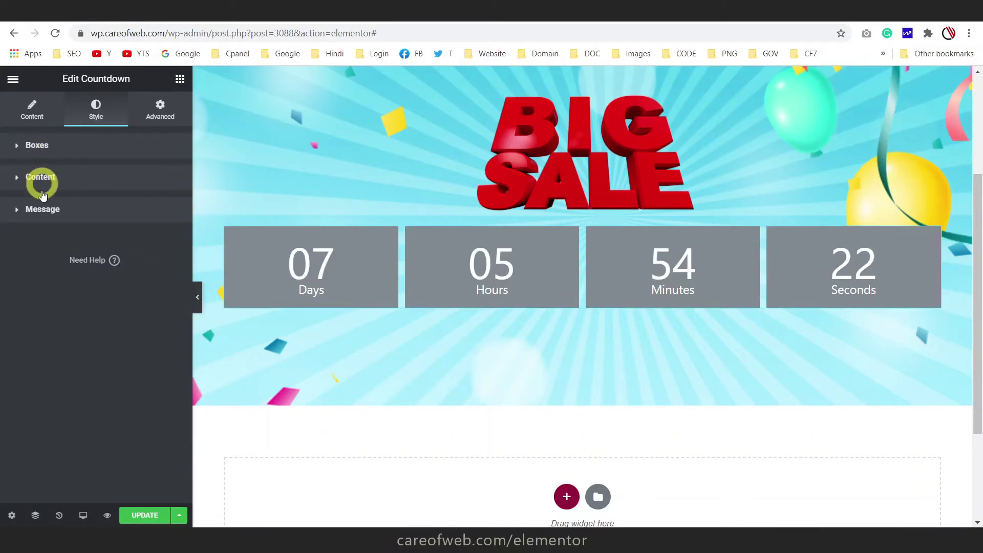
left_click(17, 147)
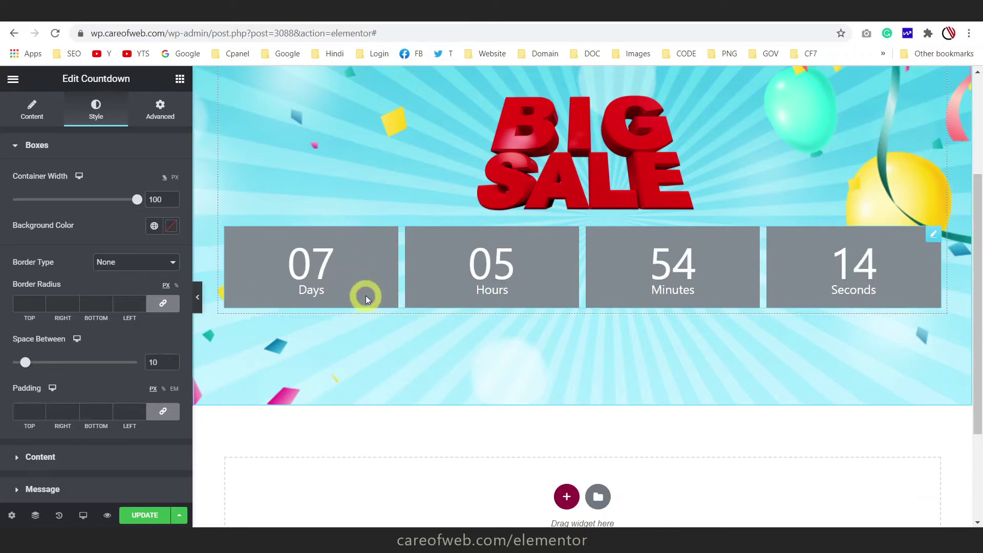
left_click_drag(139, 202, 71, 200)
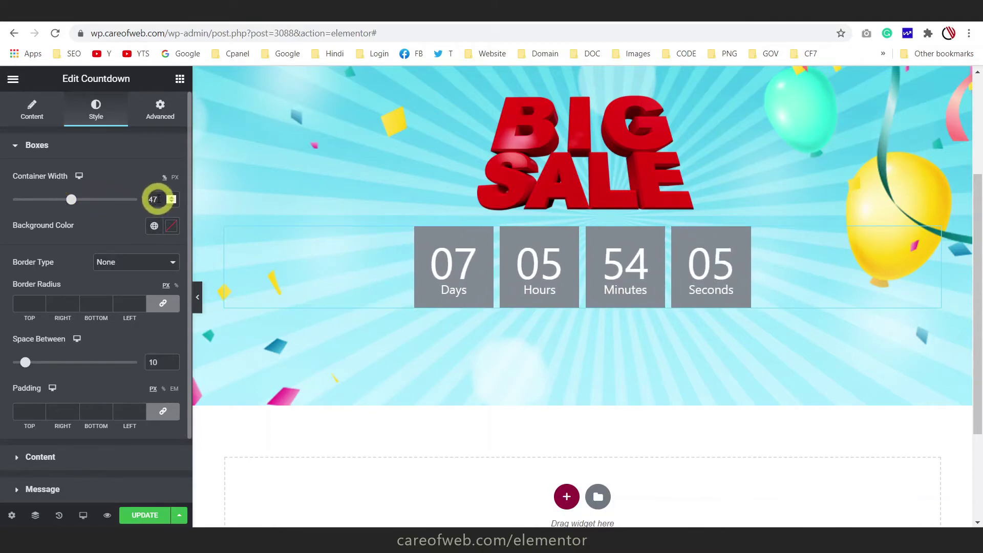
left_click_drag(159, 200, 143, 197)
type("50")
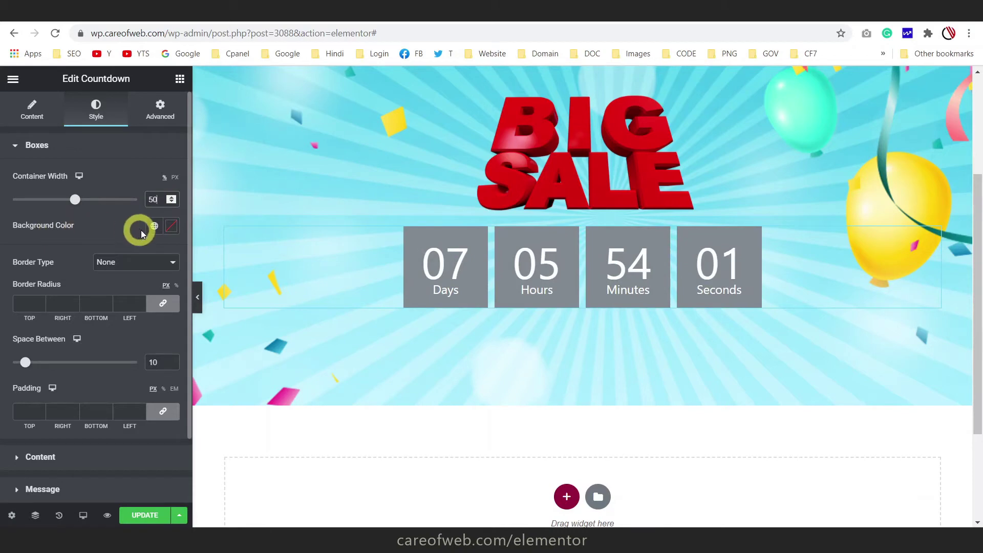
- Set the Background Color of the countdown boxes to purple
left_click(171, 223)
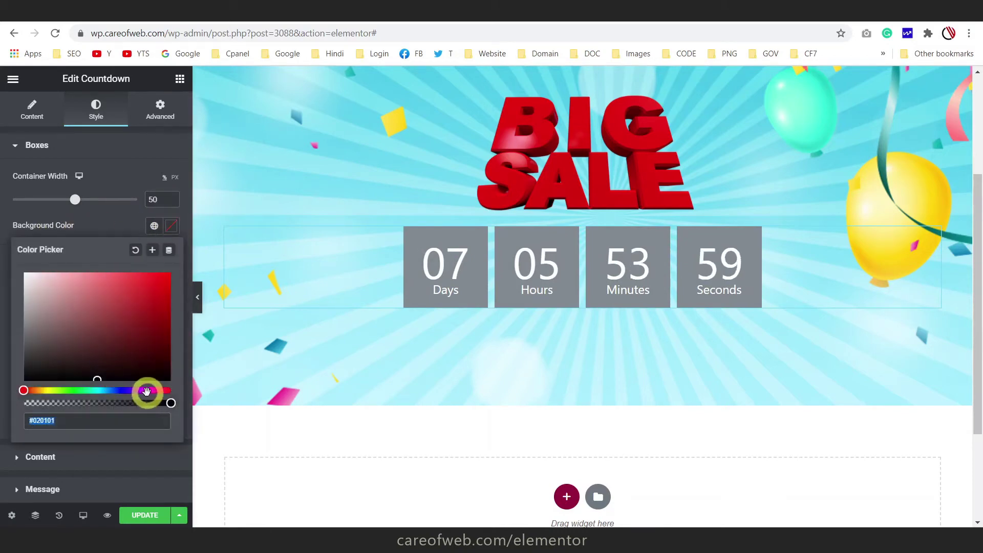
left_click(143, 390)
left_click(167, 309)
left_click(113, 226)
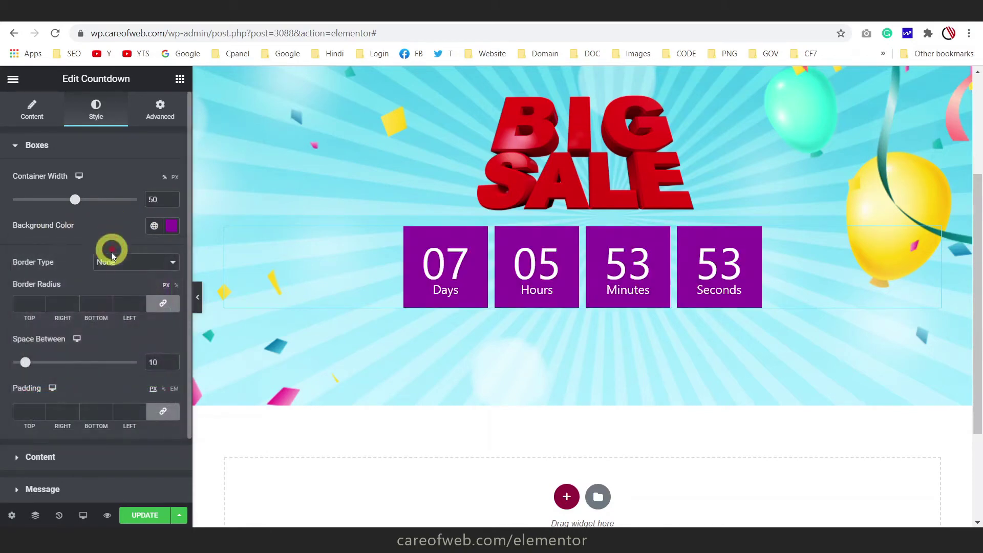
- Give the countdown boxes a Solid border with a width of 3 on all sides and a black color
scroll(76, 260, "down", 2)
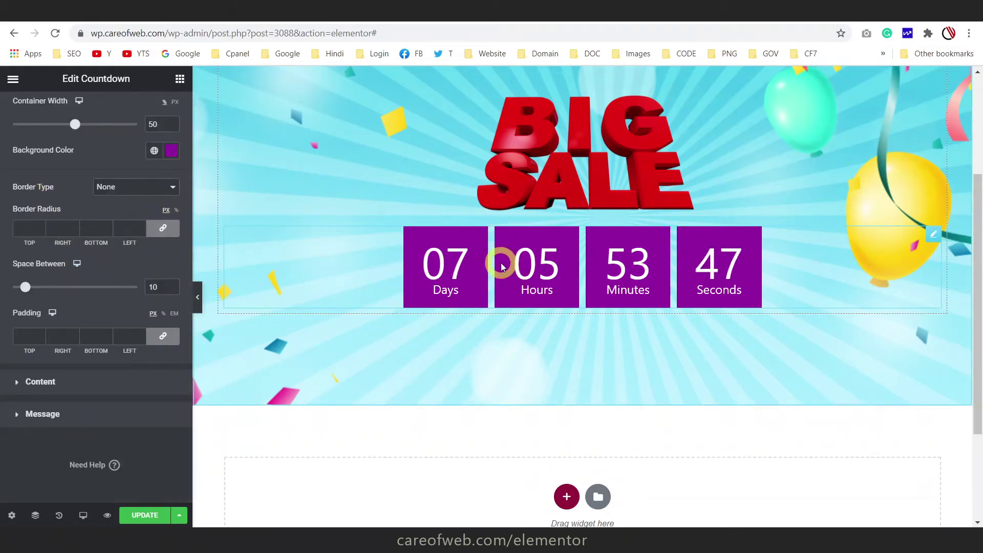
left_click(128, 187)
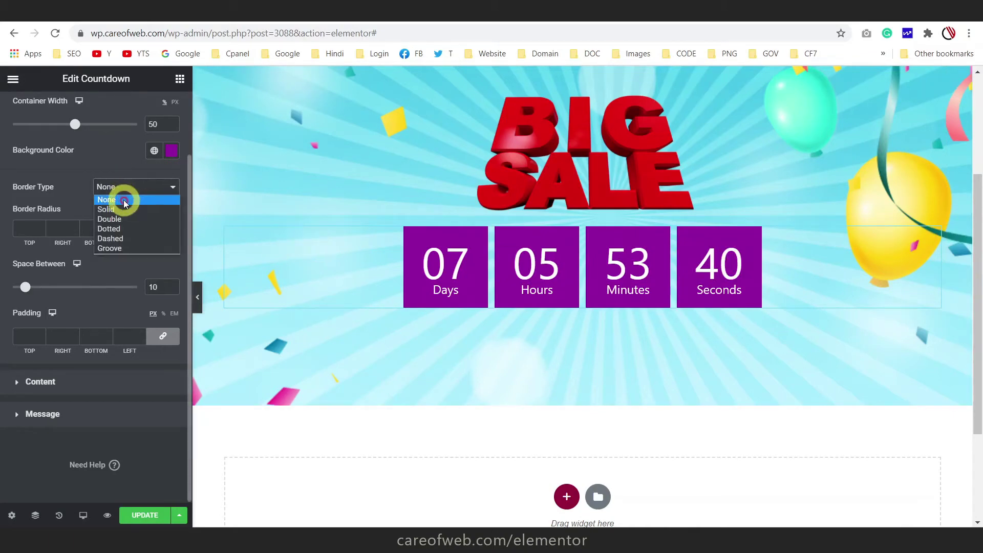
left_click(125, 208)
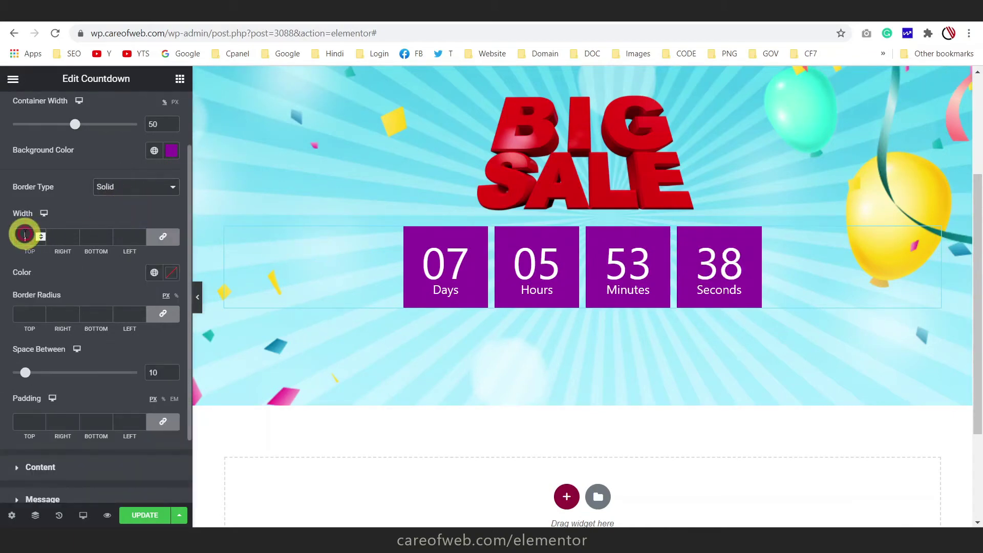
type("3")
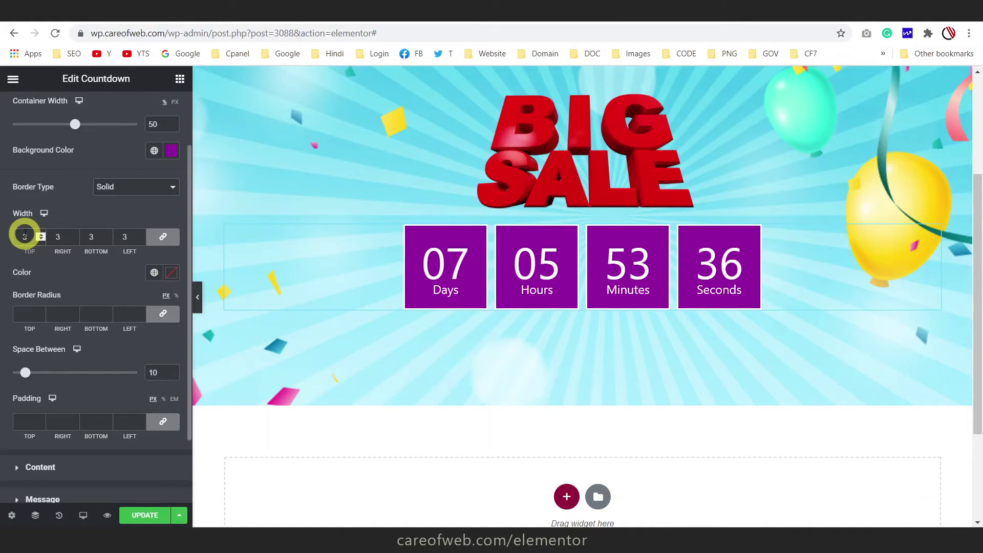
left_click(171, 272)
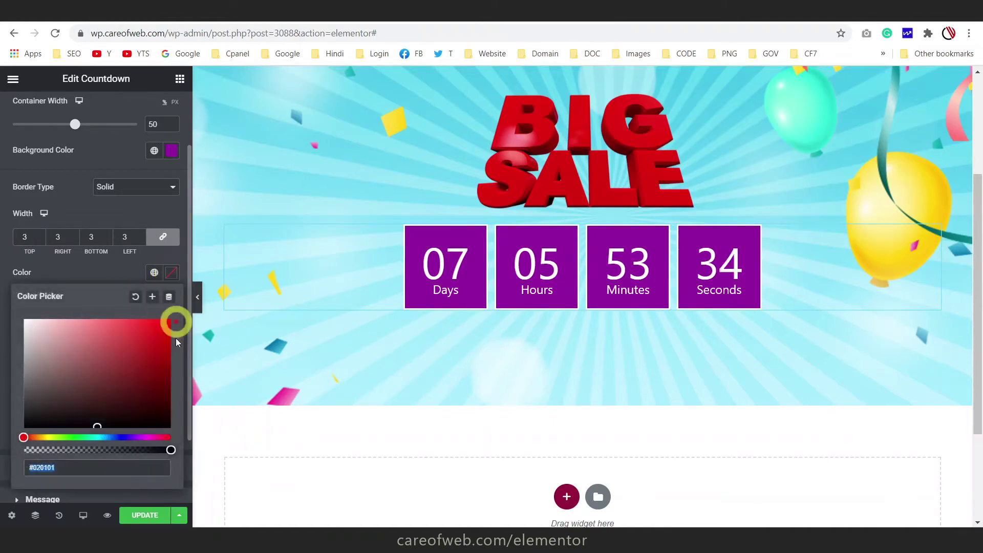
left_click(27, 424)
left_click(79, 274)
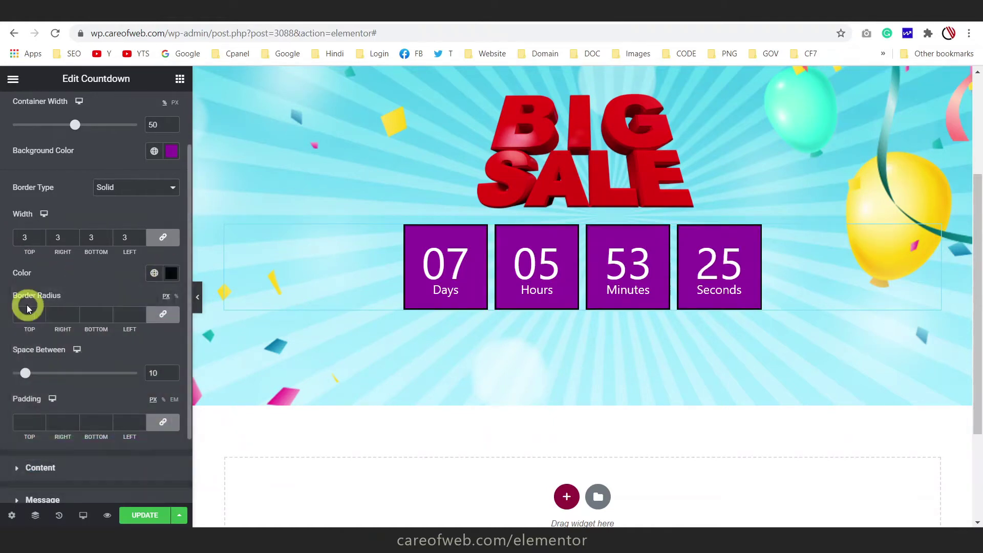
- Set the Border Radius of the countdown boxes to 75 px on all corners
scroll(13, 297, "down", 2)
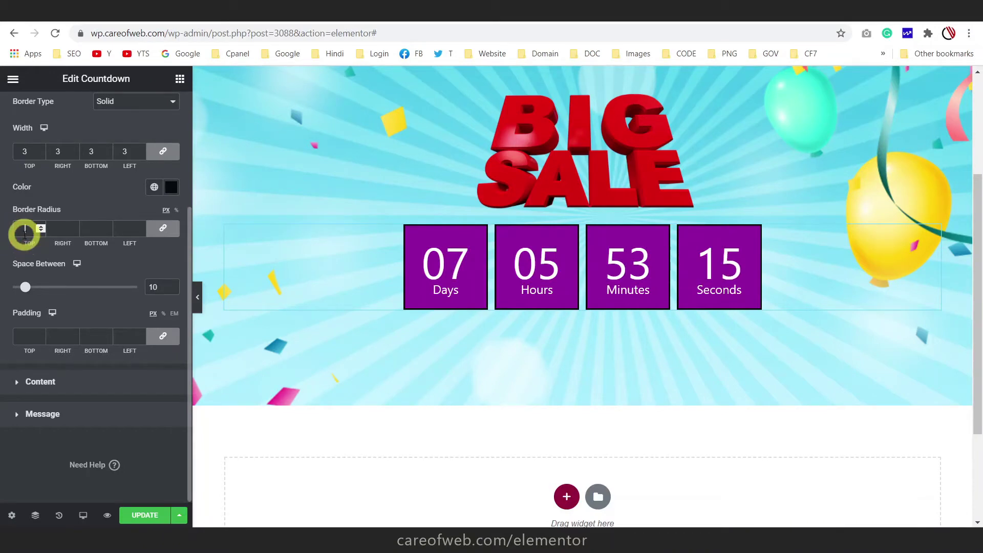
scroll(24, 234, "up", 2)
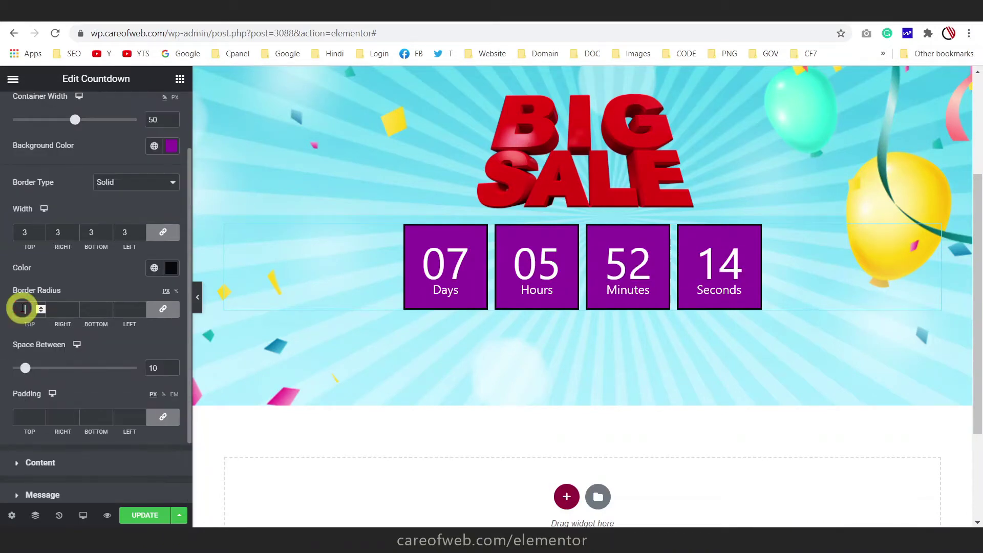
type("75")
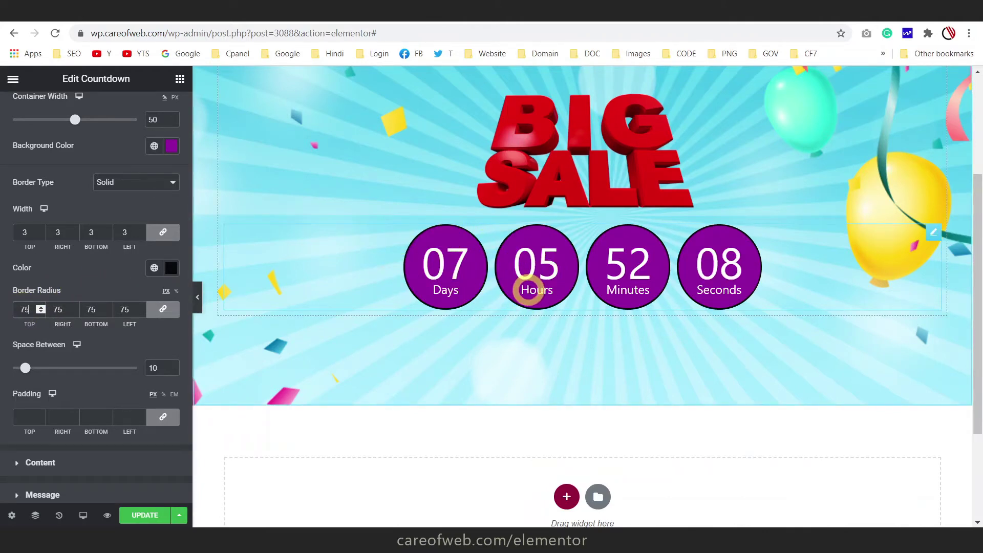
- Try a Space Between value of 1 for the countdown boxes and restore it to 10
scroll(123, 350, "down", 2)
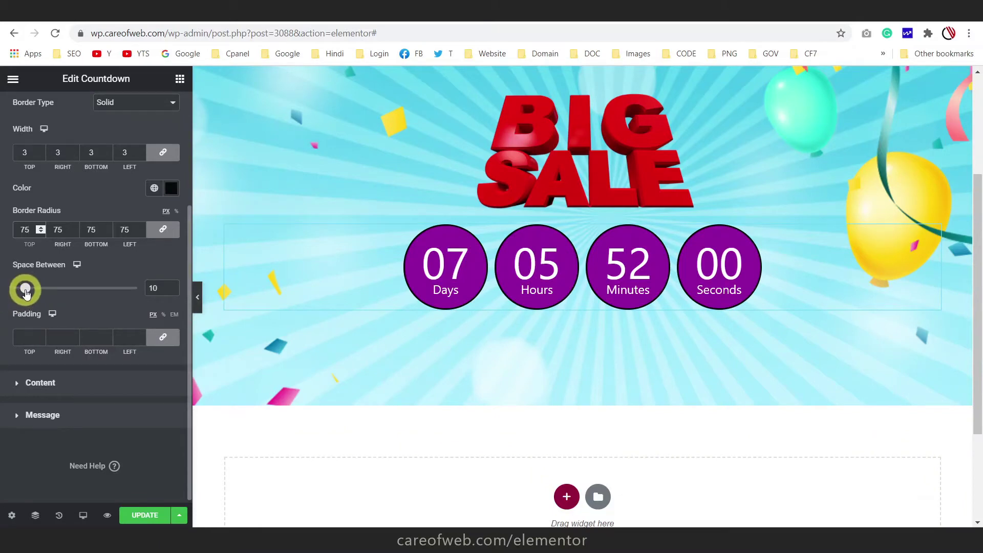
mouse_move(26, 291)
left_mouse_down()
mouse_move(76, 291)
mouse_move(14, 288)
left_mouse_up()
left_click(154, 286)
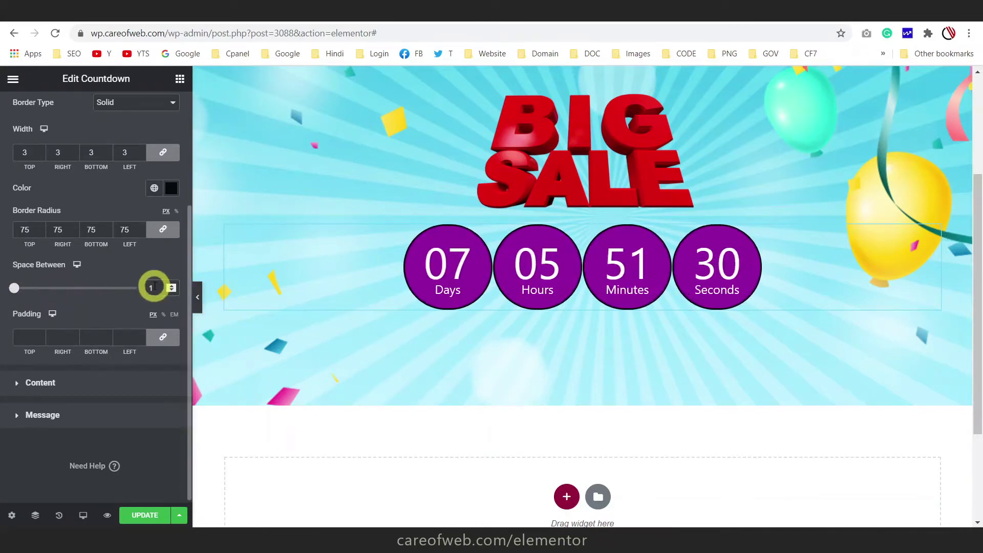
type("0")
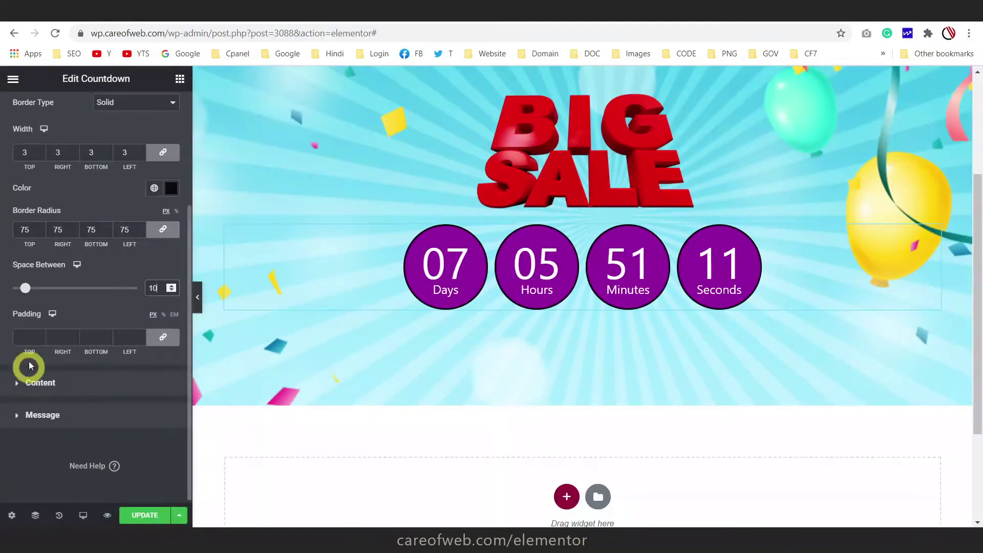
- Try a Padding of 50 px on all sides of the countdown boxes and clear it again
left_click(24, 337)
type("50")
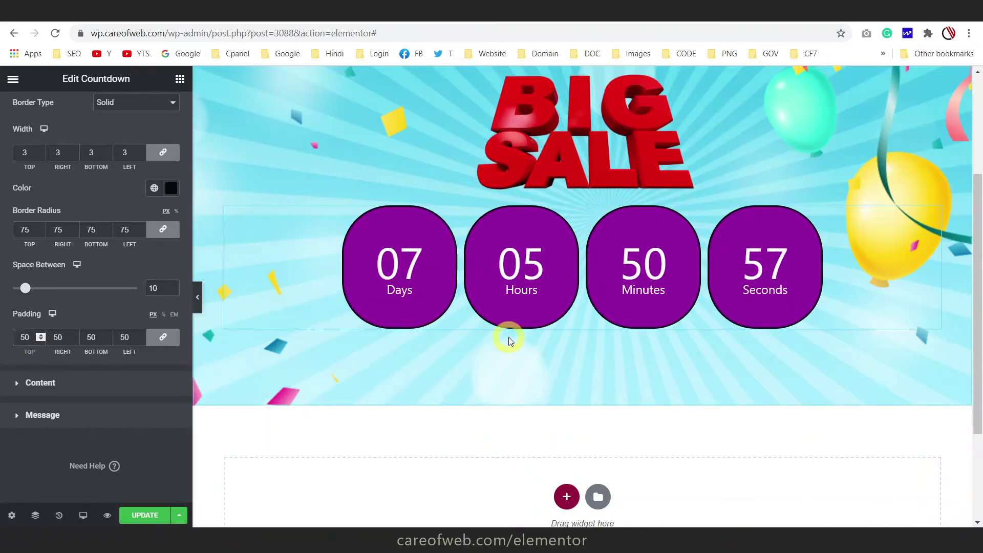
left_click_drag(31, 335, 15, 336)
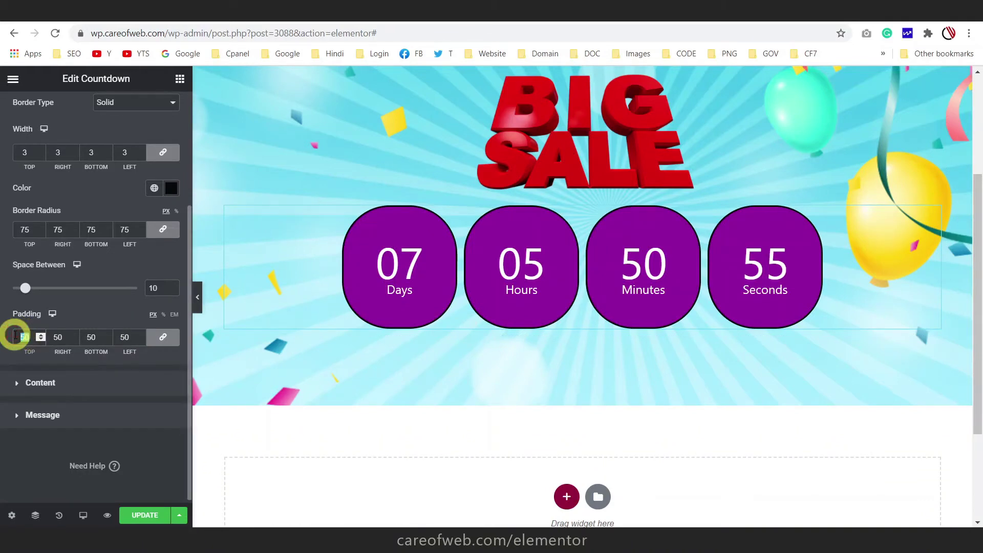
key("BackSpace")
left_click(97, 314)
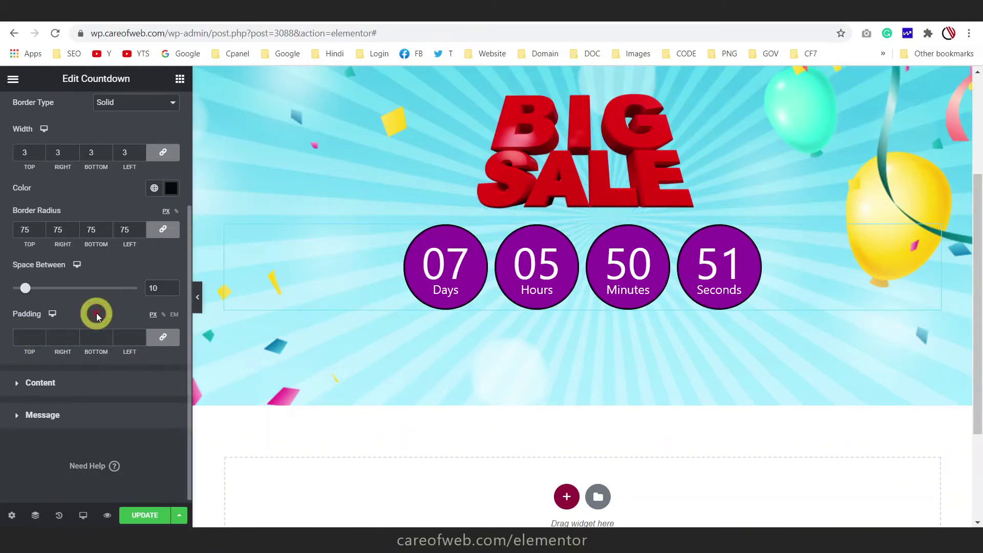
- Try a narrower Container Width for the countdown boxes and restore it to 50%
left_click(37, 384)
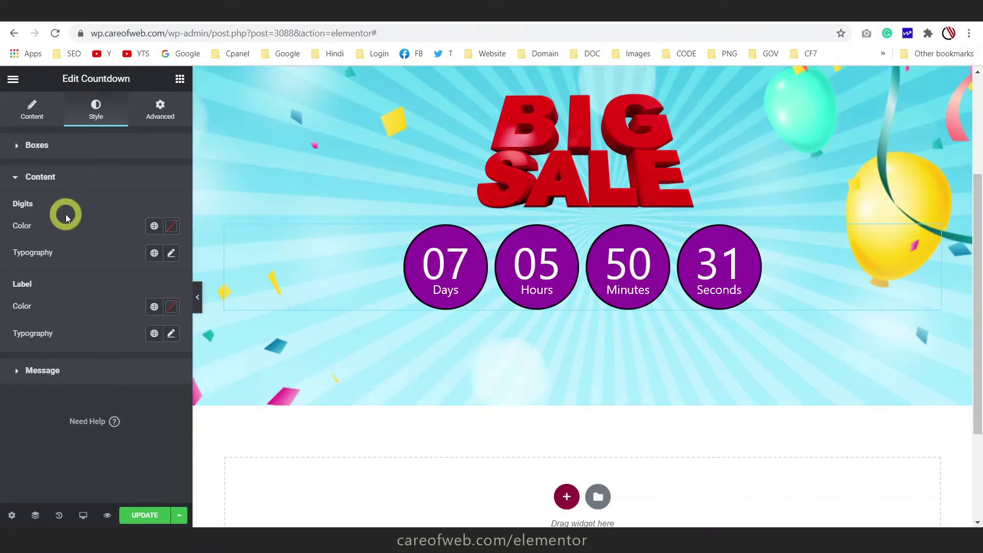
left_click(35, 143)
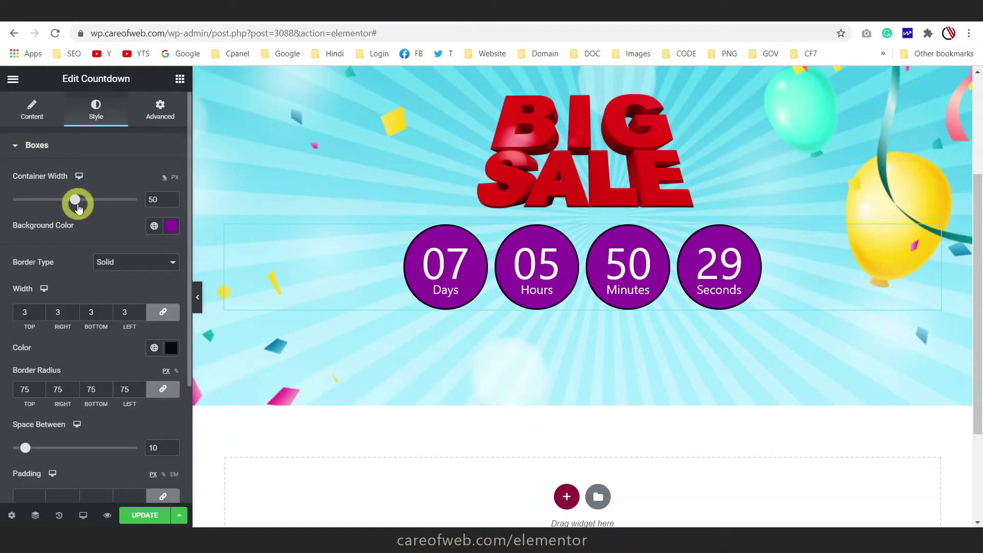
left_click_drag(78, 206, 58, 204)
left_click_drag(160, 200, 140, 199)
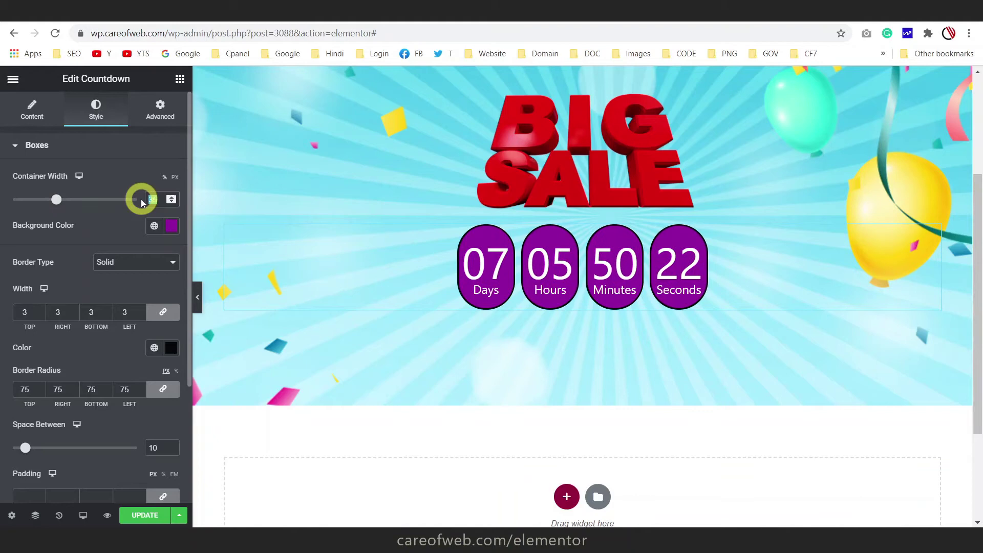
type("50")
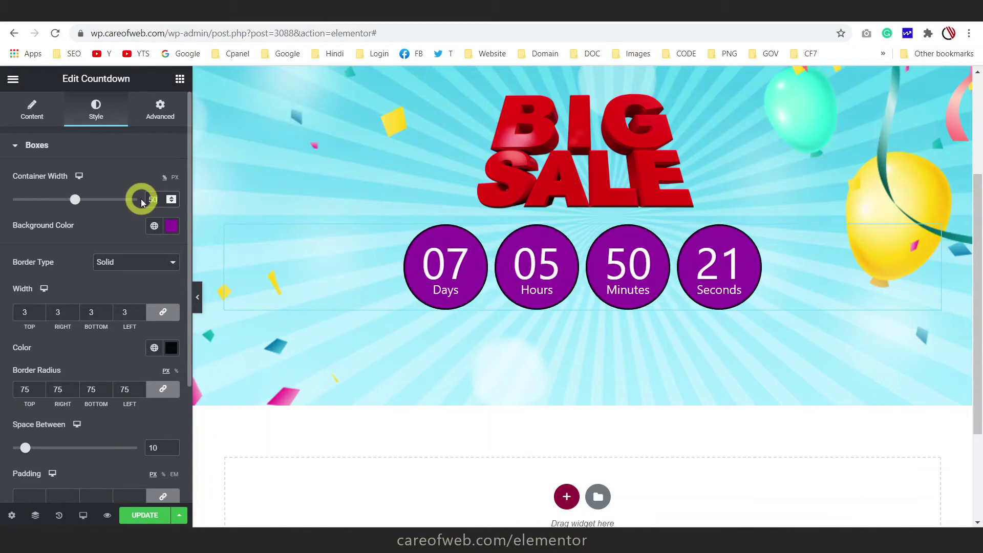
- In the countdown's Content style settings, set the Digits typography size to 30 px
scroll(81, 302, "down", 3)
left_click(39, 380)
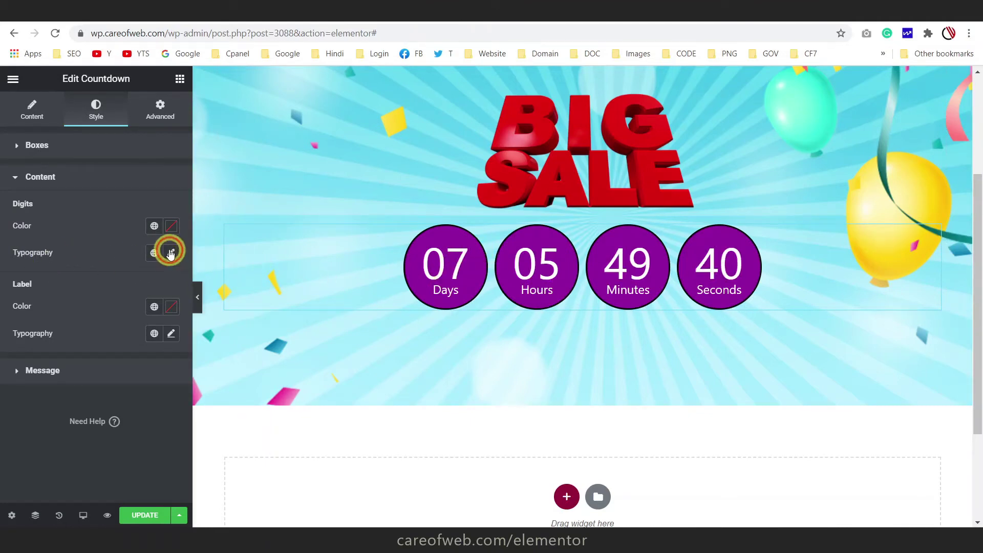
left_click(167, 256)
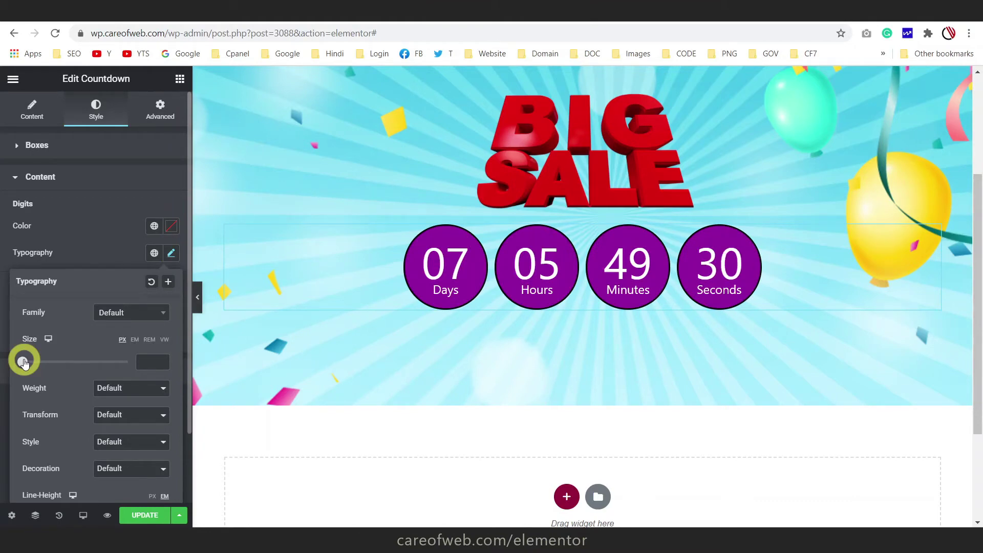
left_click_drag(23, 362, 41, 362)
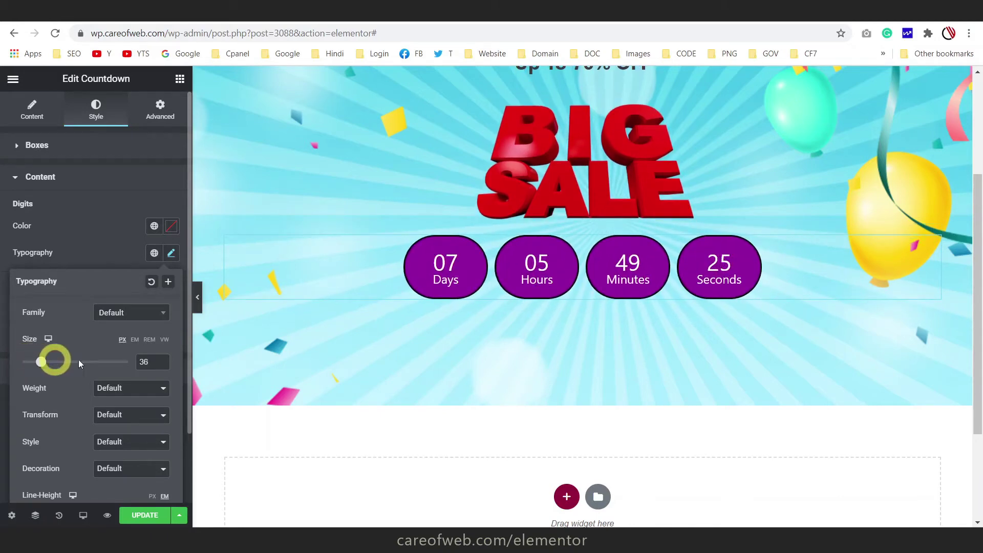
left_click_drag(156, 362, 135, 365)
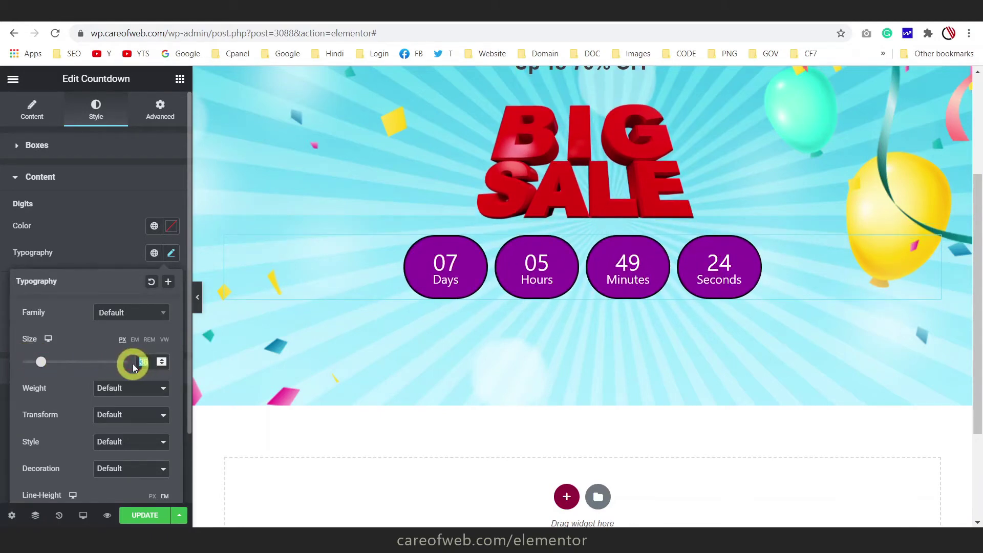
type("30")
left_click(100, 251)
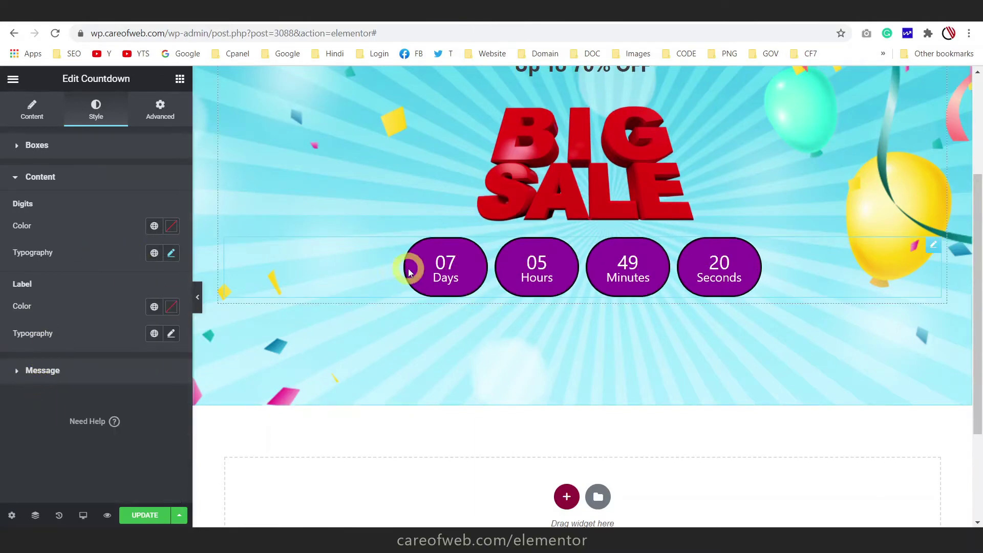
- Set the countdown's Label typography size to 15 px
left_click(172, 333)
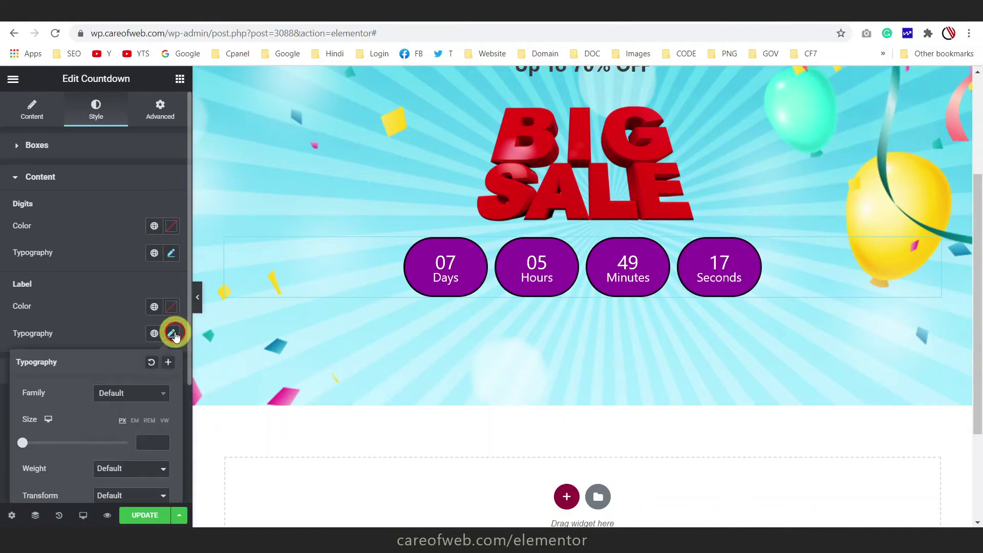
scroll(136, 433, "down", 2)
left_click(139, 363)
type("15")
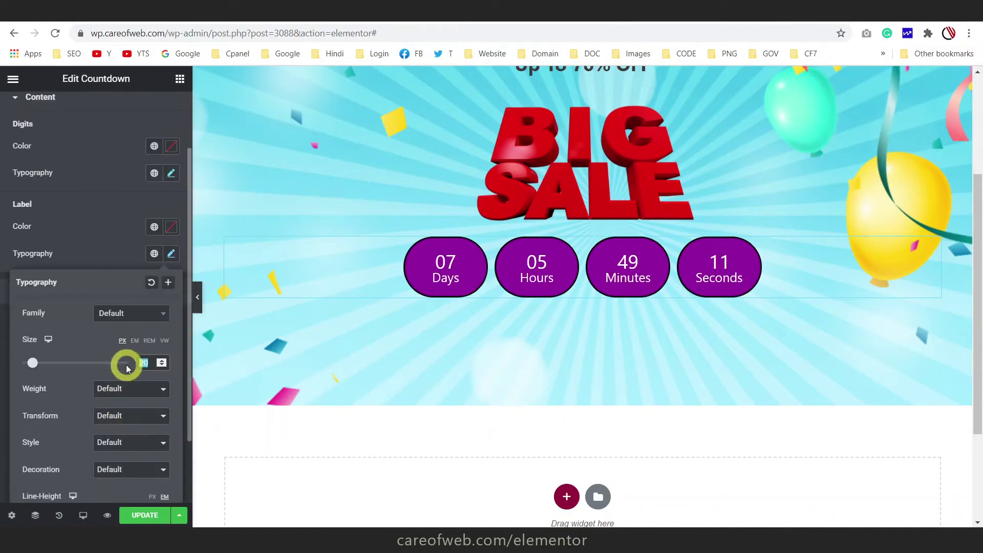
scroll(74, 379, "up", 2)
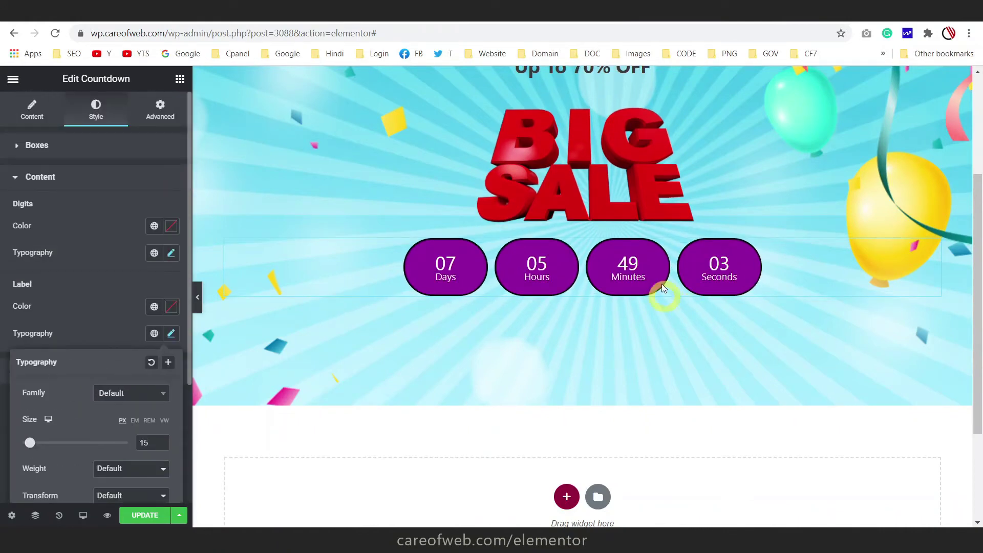
left_click(630, 274)
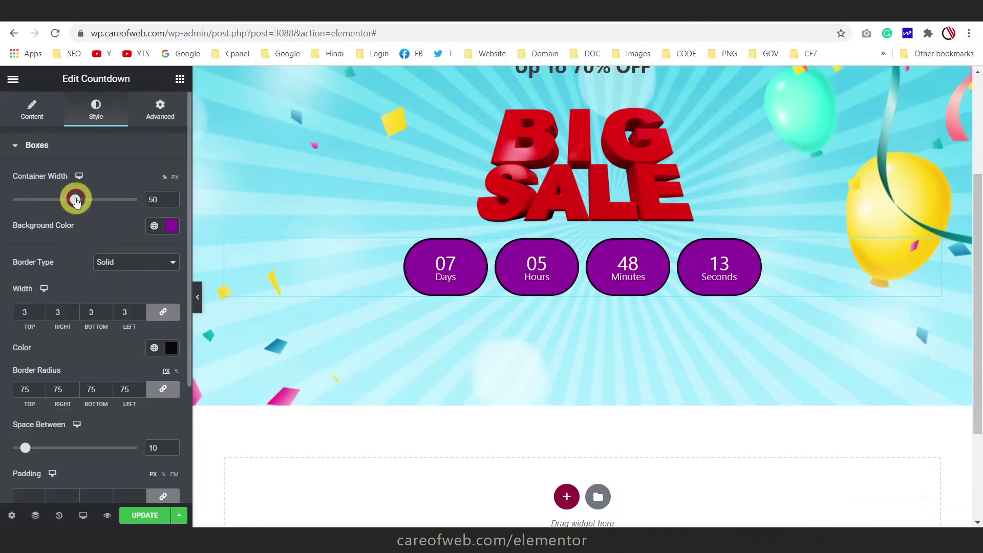
- Reduce the Container Width of the countdown boxes to 35%
left_click_drag(75, 200, 57, 201)
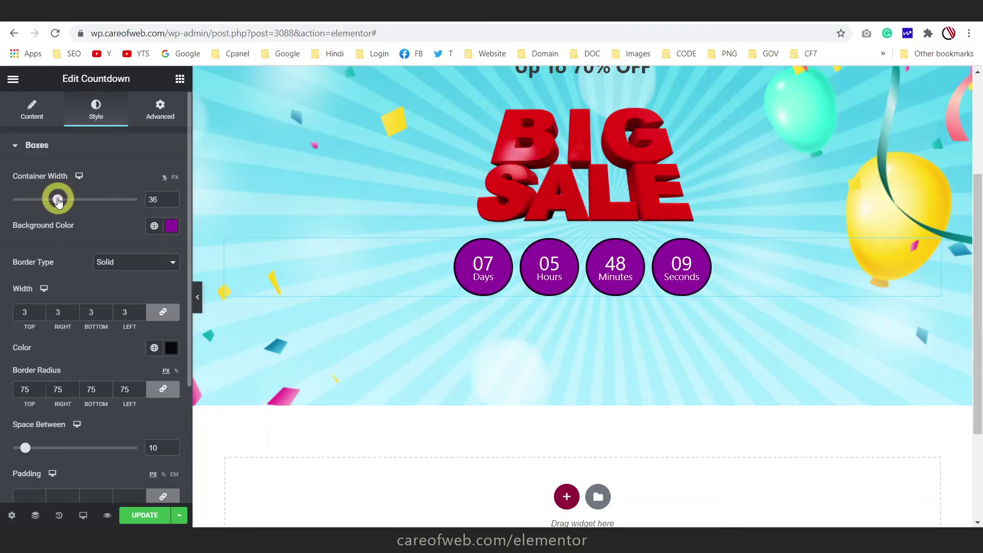
left_click(172, 202)
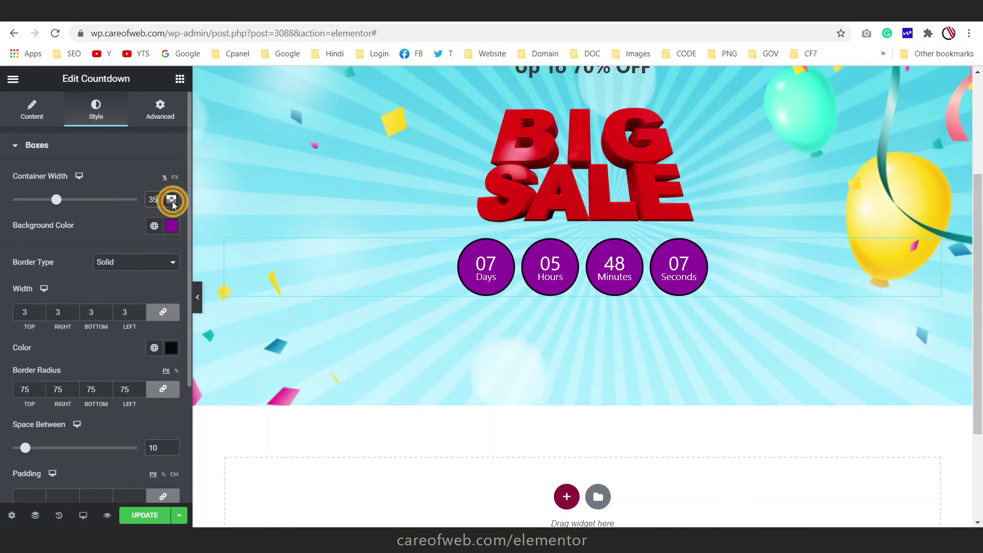
left_click(193, 292)
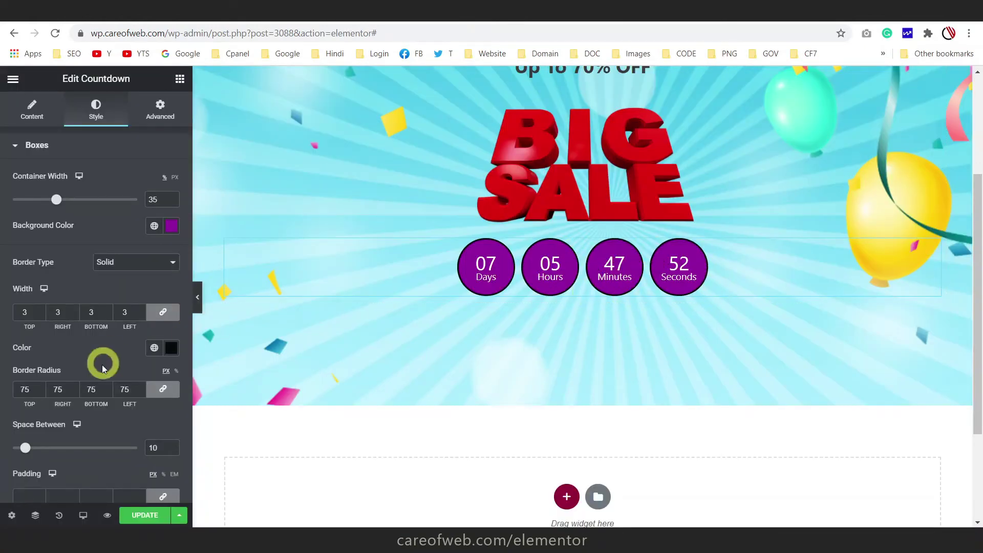
- Review the countdown's Content style settings and open its Message style settings
scroll(97, 358, "down", 5)
left_click(87, 321)
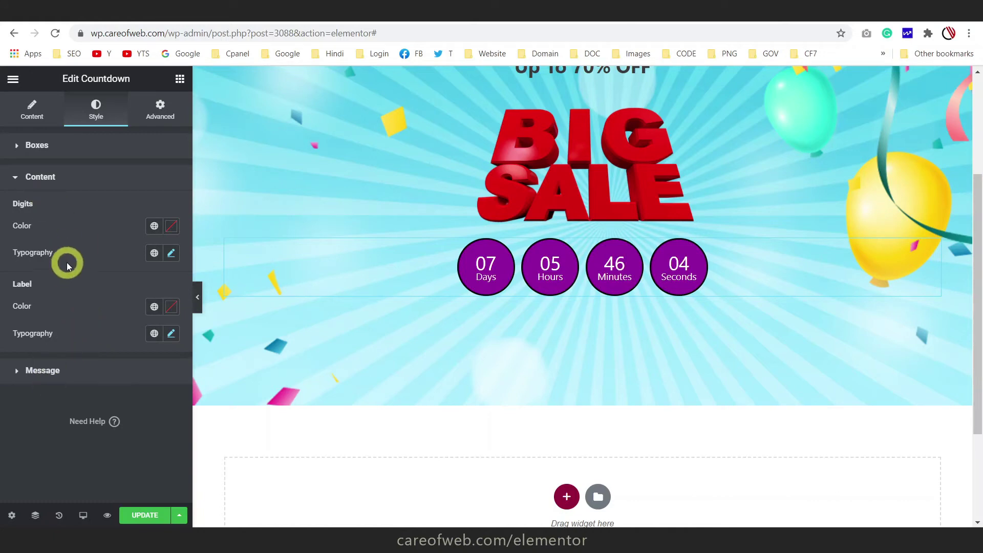
left_click(36, 370)
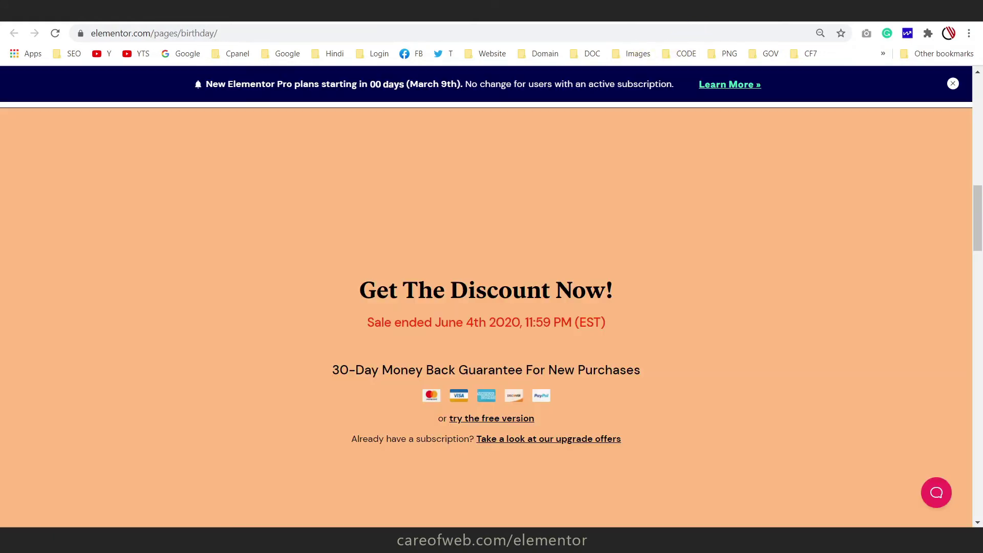
- Return to the page editor and change the countdown's type to Evergreen Timer with 0 hours and 1 minute
left_click(698, 16)
left_click(201, 16)
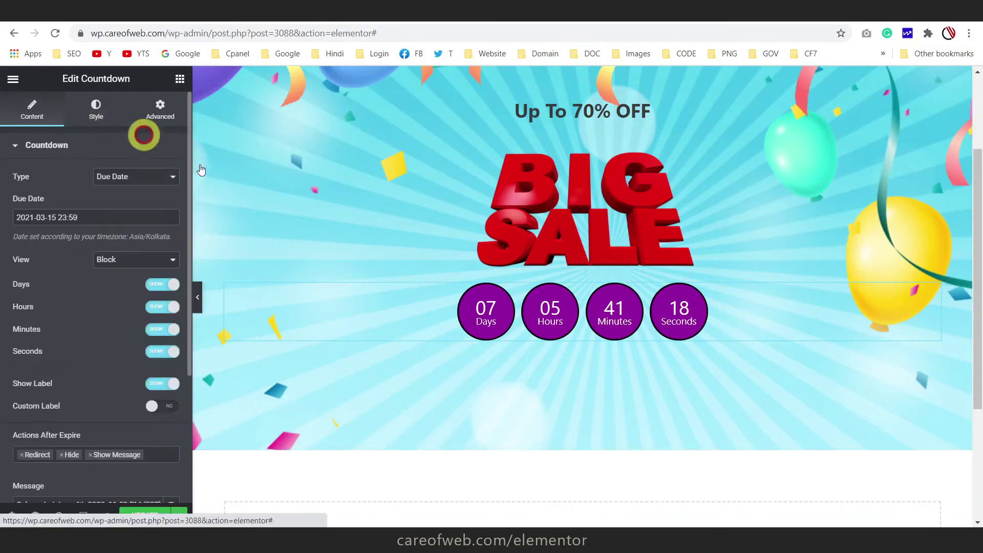
left_click(413, 293)
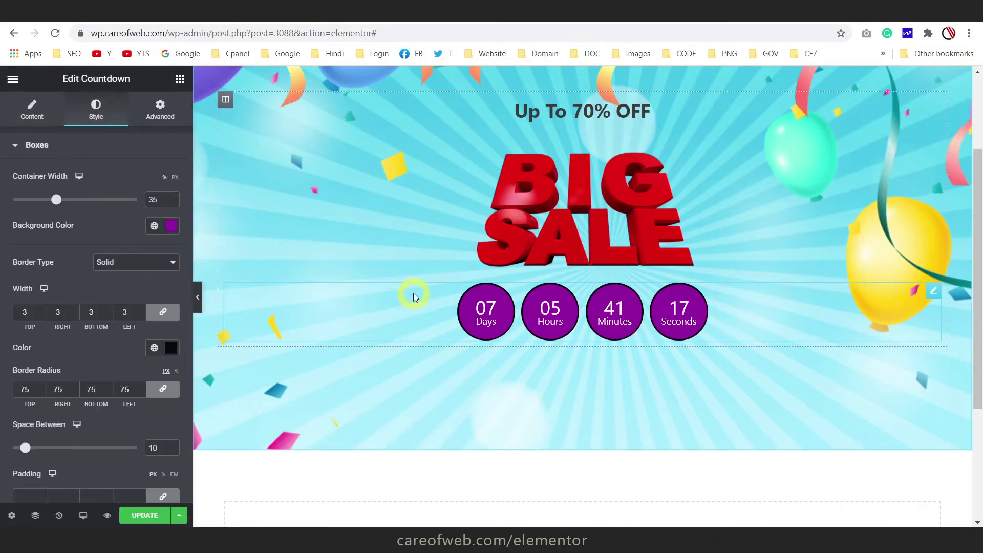
left_click(27, 108)
left_click(131, 181)
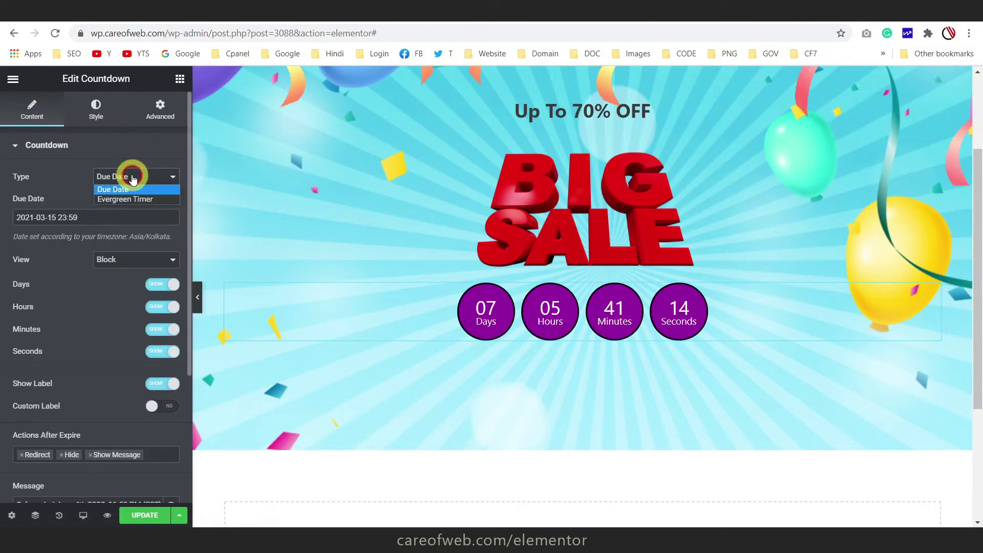
left_click(125, 201)
double_click(154, 203)
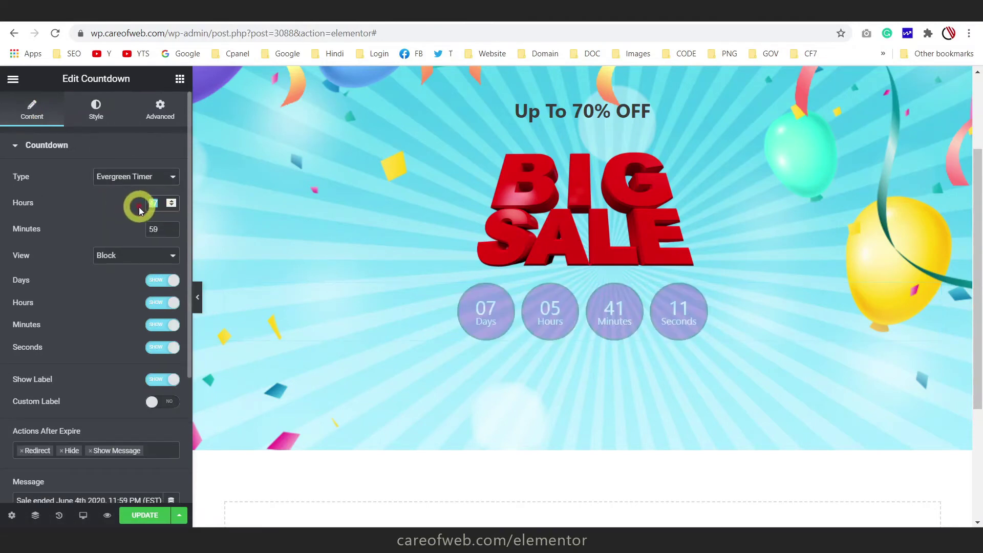
type("0")
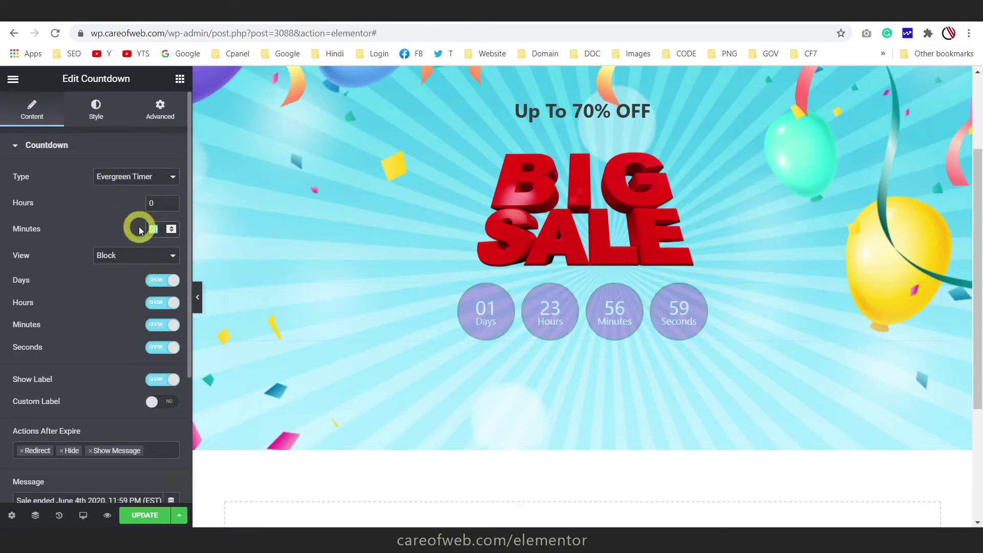
- Remove Redirect from the countdown's Actions After Expire and update the page
scroll(127, 310, "down", 3)
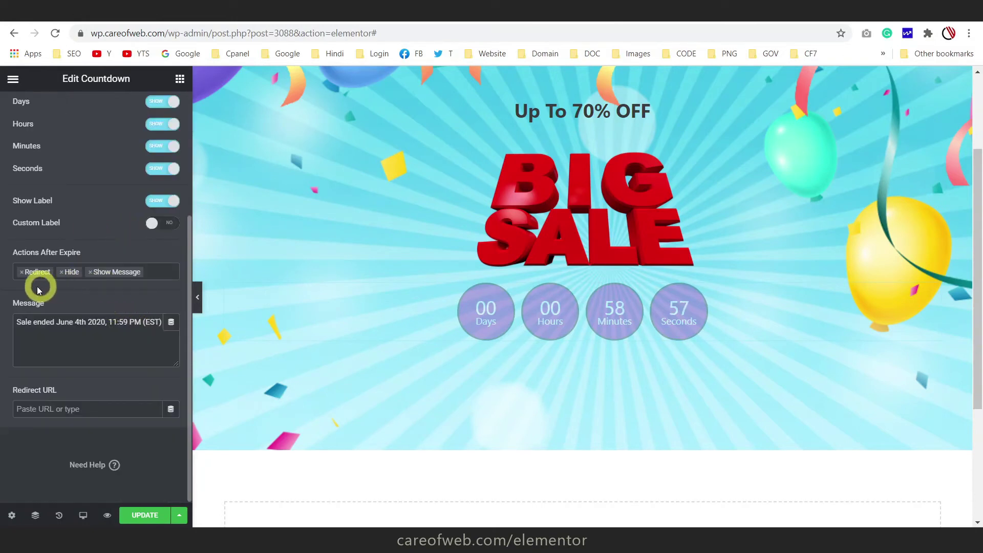
left_click(22, 275)
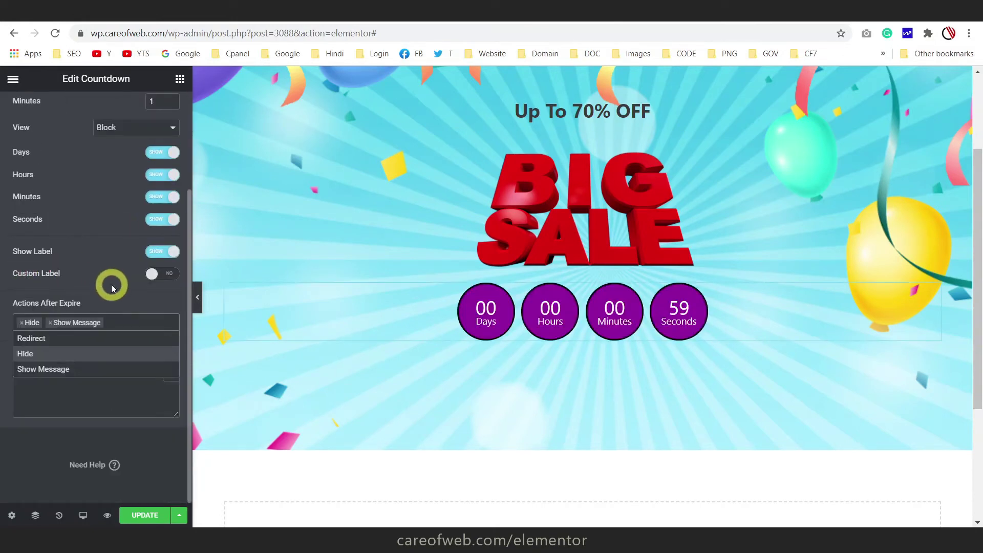
left_click(90, 393)
left_click(144, 514)
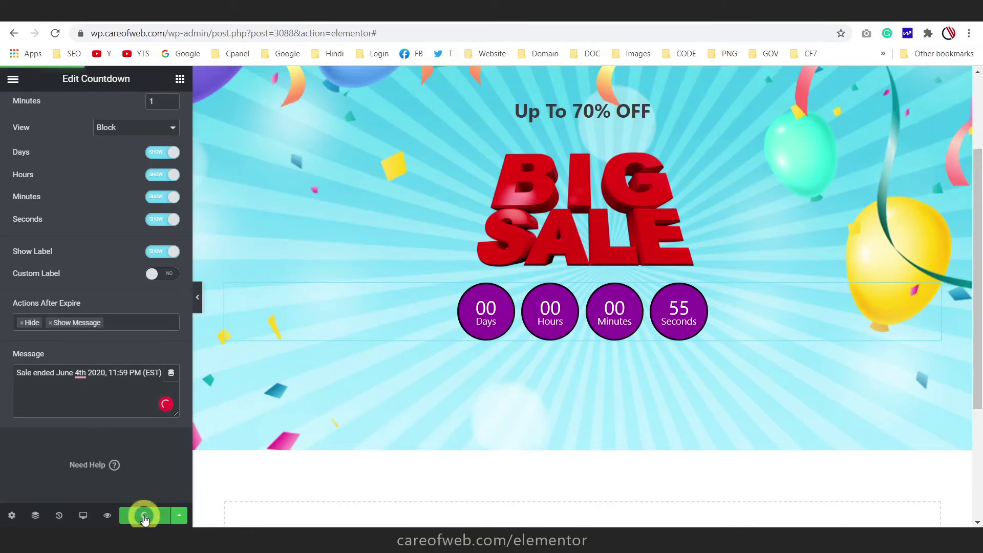
- Watch the one-minute countdown run out and check the expiry message in the page preview
scroll(578, 255, "down", 3)
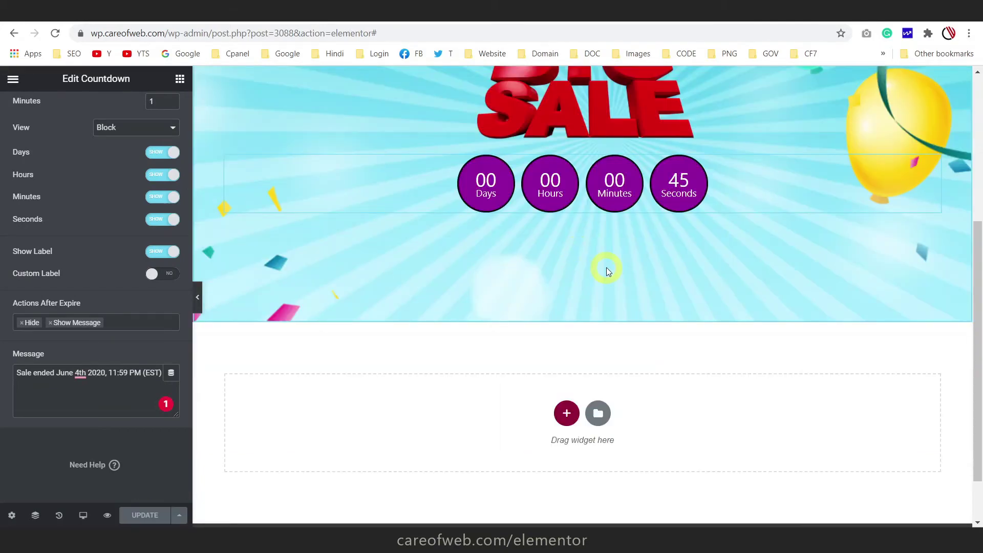
scroll(606, 267, "up", 4)
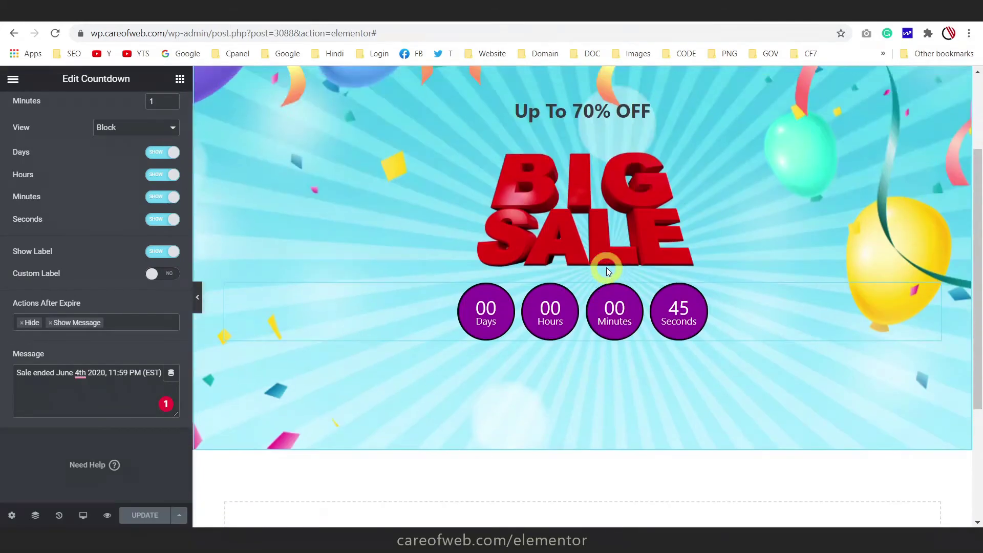
scroll(606, 267, "down", 4)
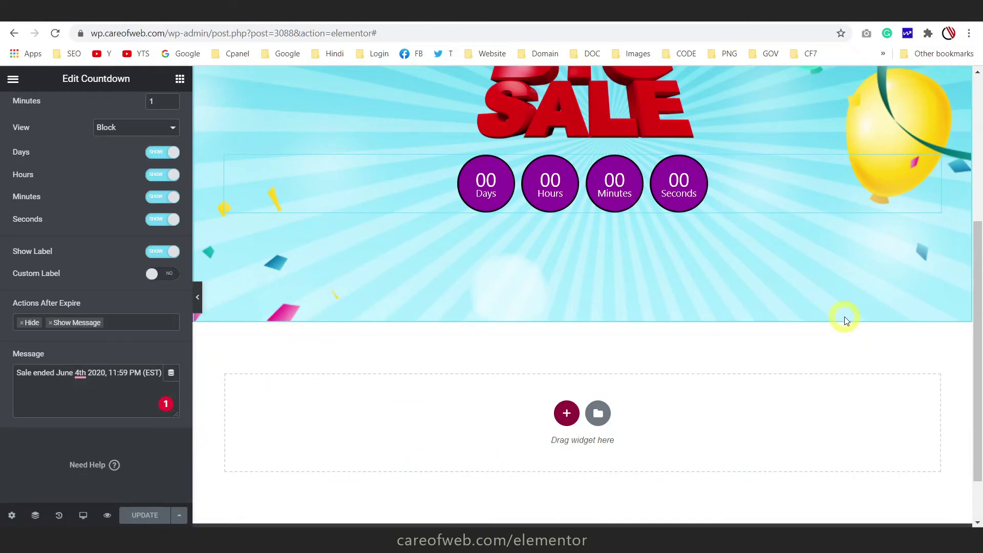
scroll(844, 316, "up", 1)
key("ctrl+Tab")
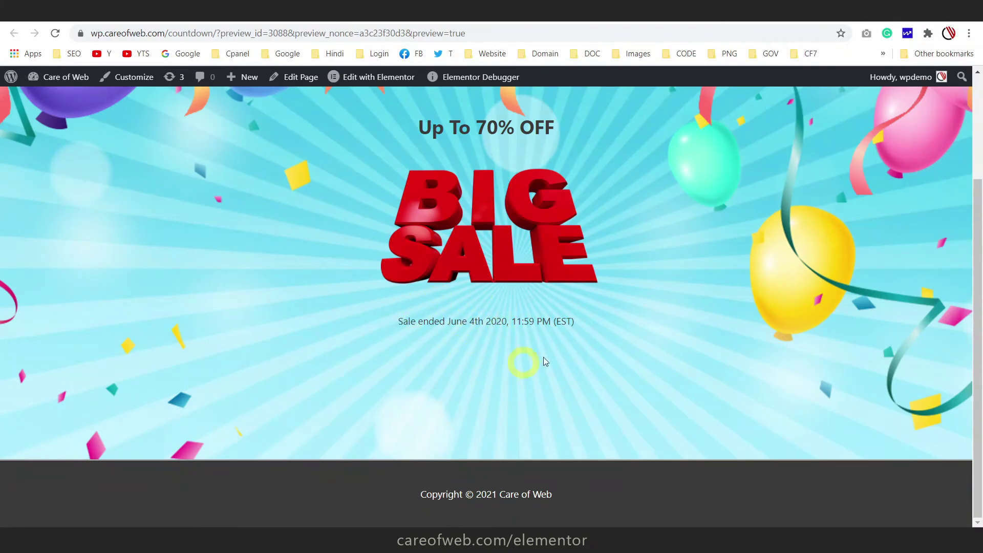
- In the countdown's Message style settings, center the expiry message and give its text a dark red color
key("ctrl+Tab")
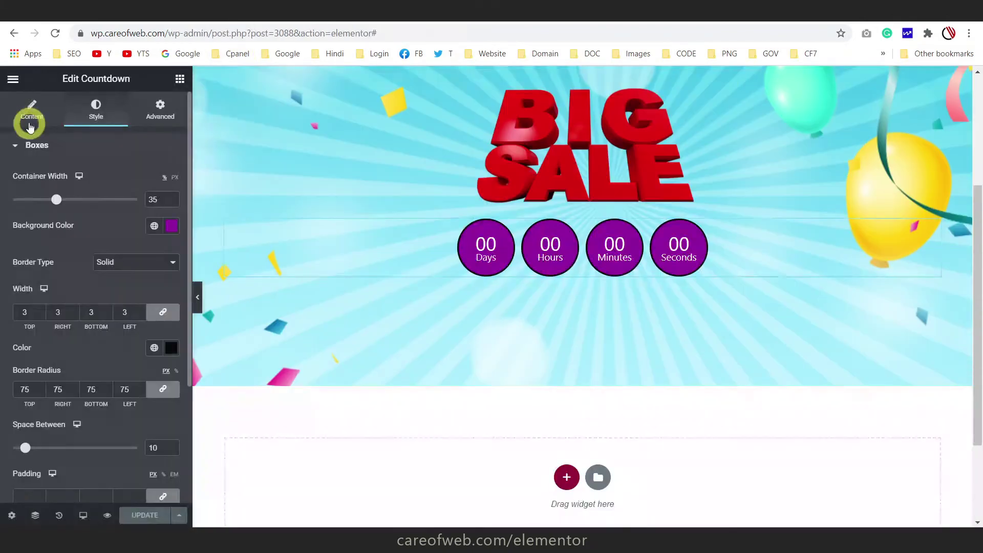
left_click(32, 109)
left_click(96, 107)
scroll(84, 346, "down", 4)
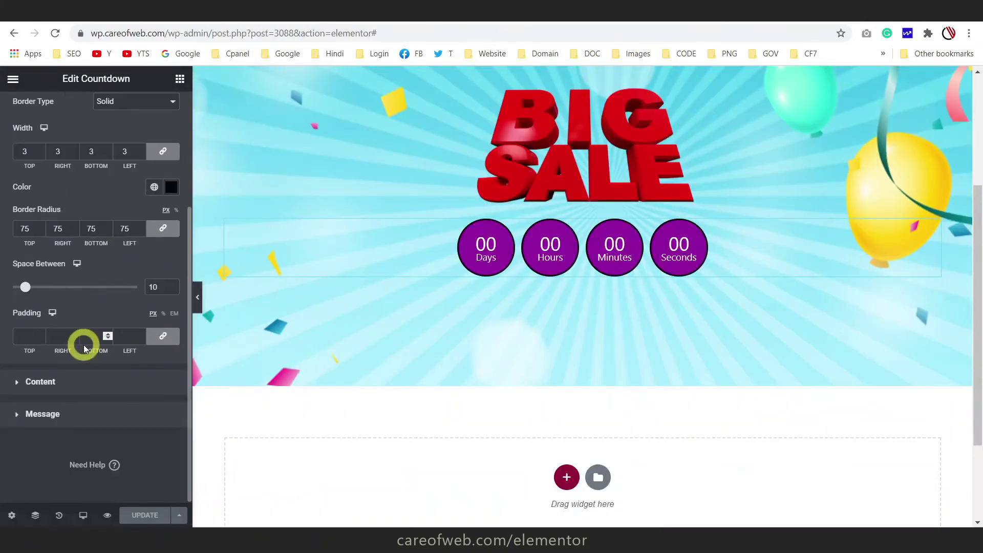
left_click(78, 412)
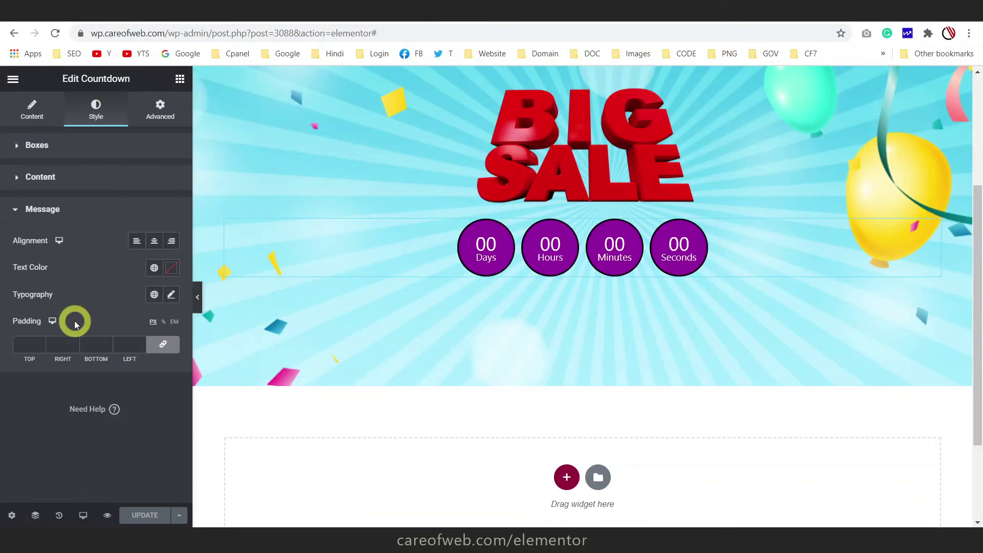
left_click(154, 248)
left_click(170, 268)
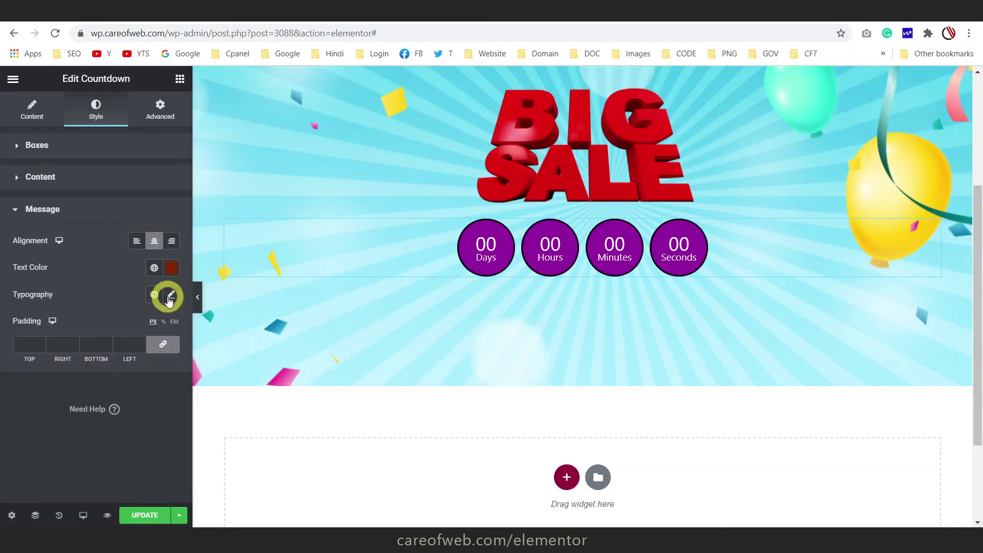
- Set the expiry message's typography to 15 px with Bold weight, then update the page and reload its preview
left_click(172, 296)
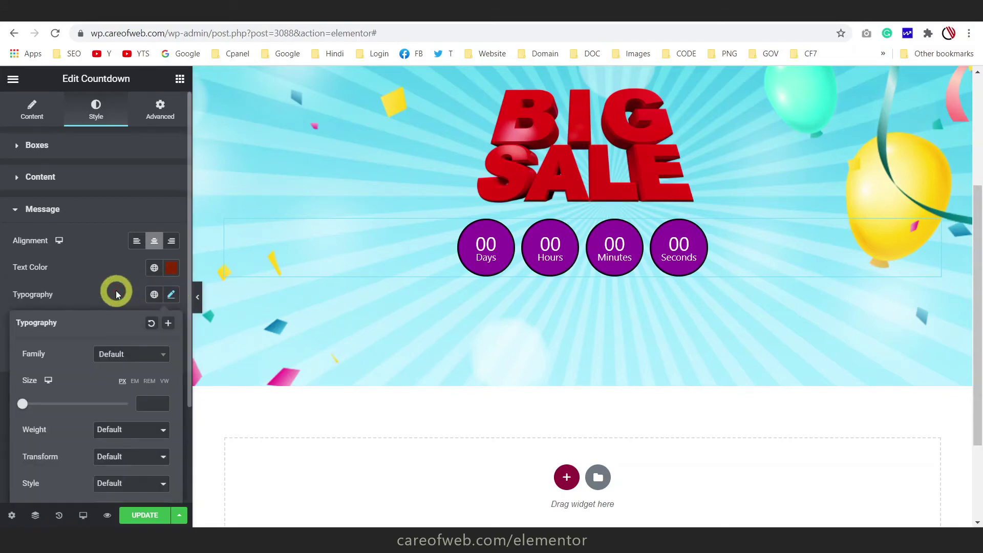
scroll(115, 291, "down", 2)
left_click(146, 280)
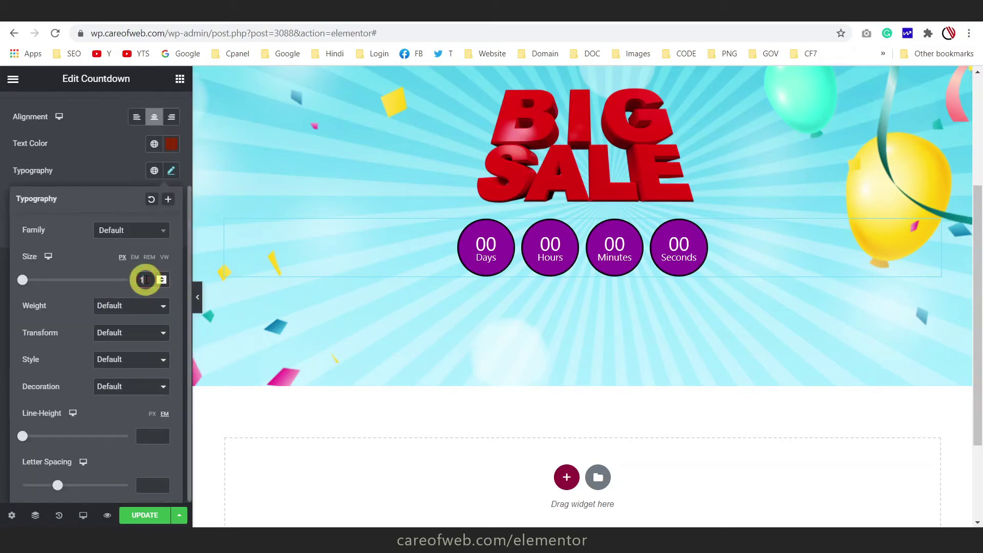
left_click(137, 306)
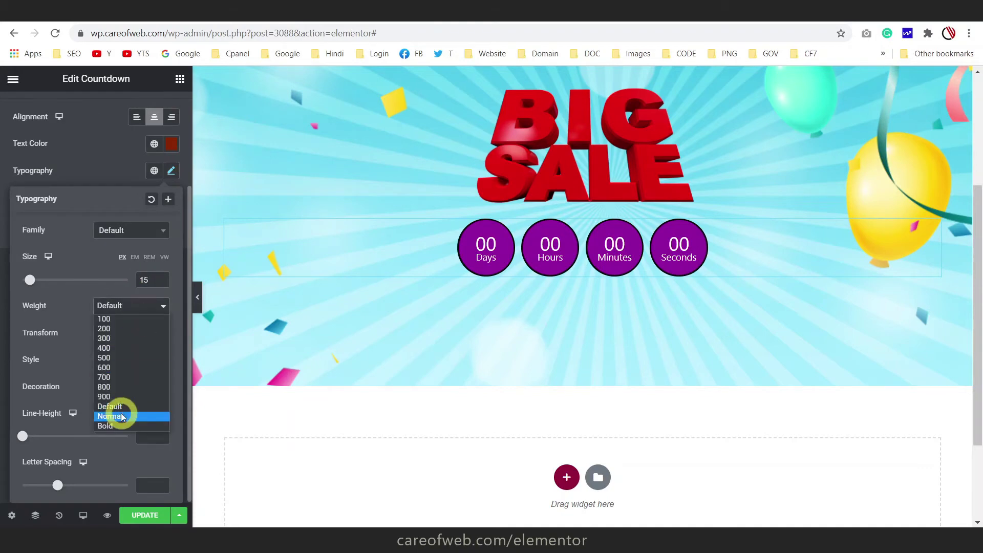
left_click(111, 429)
left_click(28, 220)
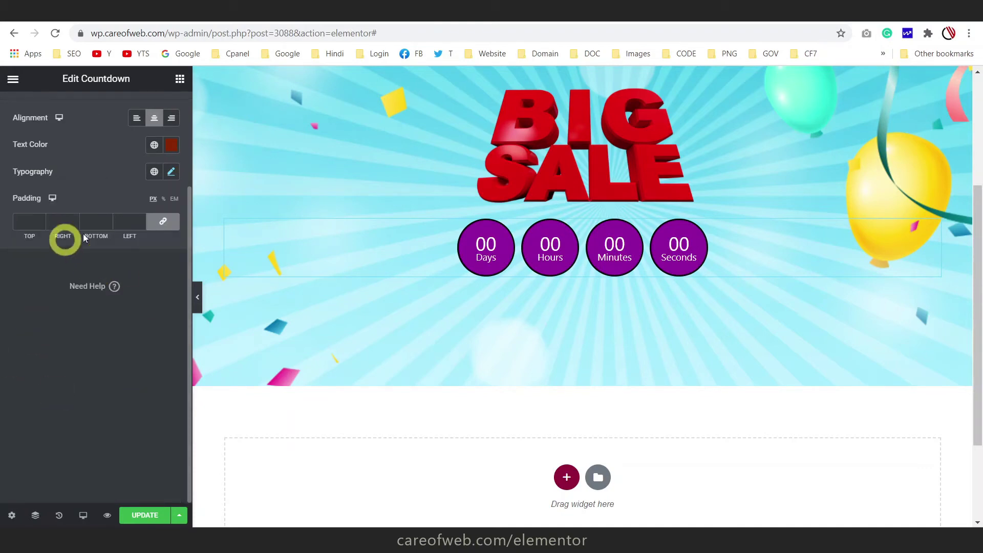
left_click(145, 516)
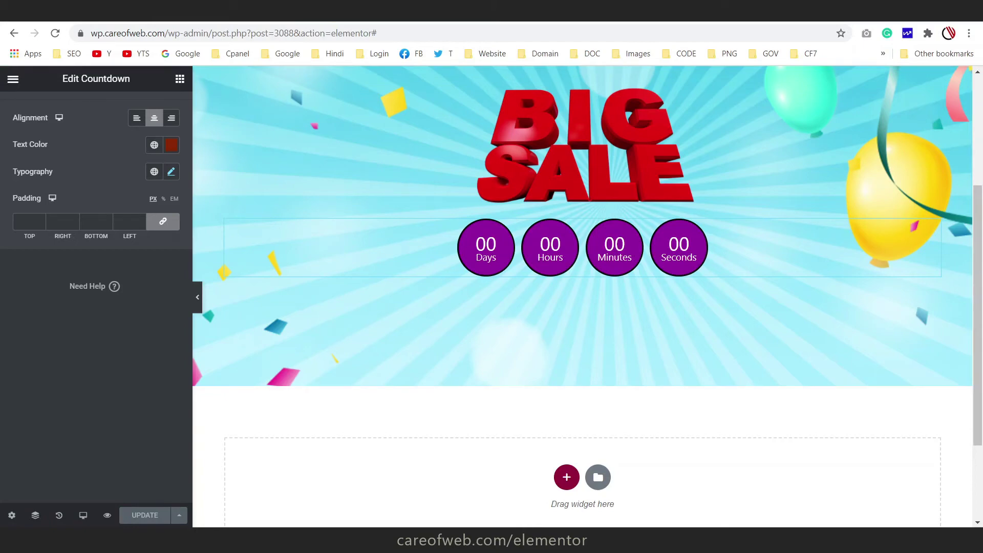
left_click(327, 12)
key("F5")
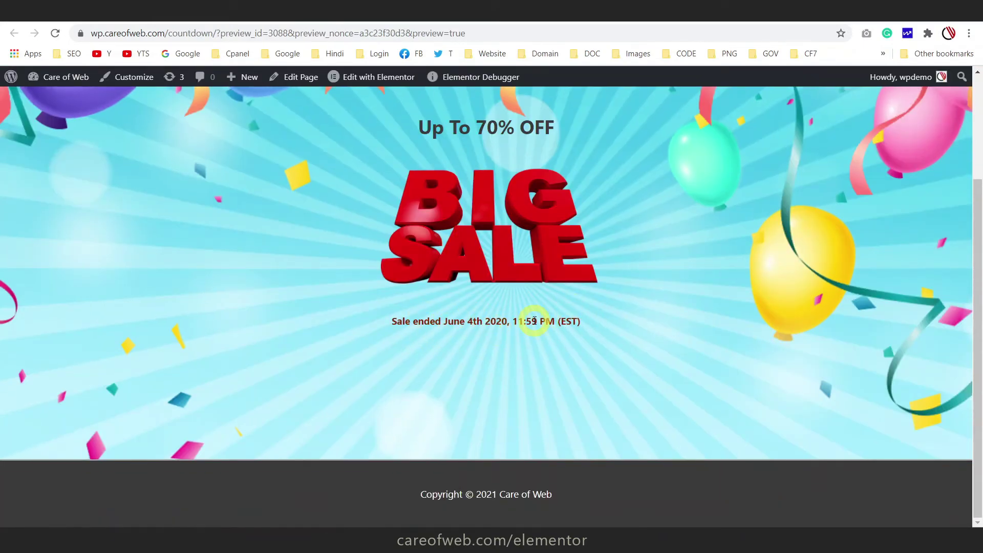
- Enlarge the expiry message's typography size, then update the page and check the message in the reloaded preview
key("ctrl+shift+Tab")
scroll(95, 239, "up", 3)
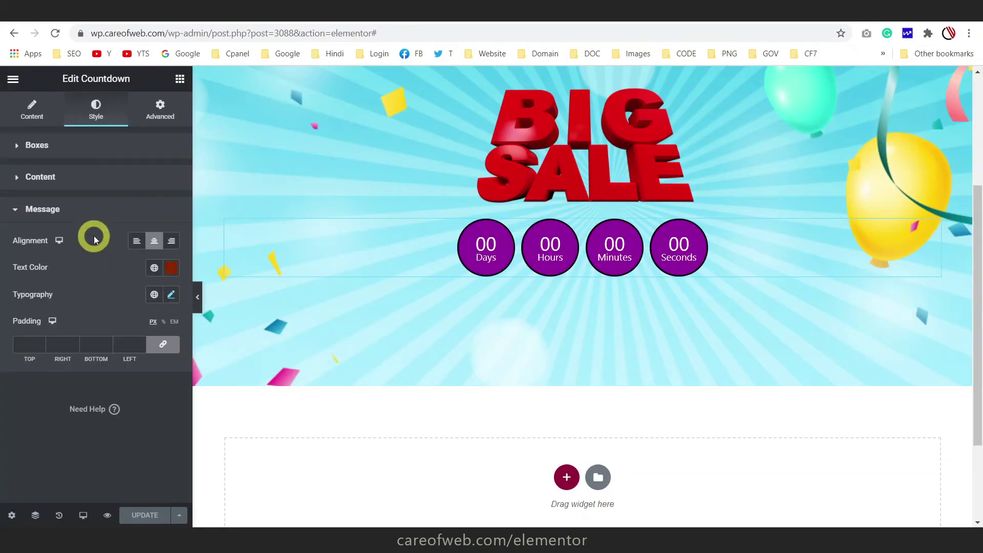
left_click(175, 296)
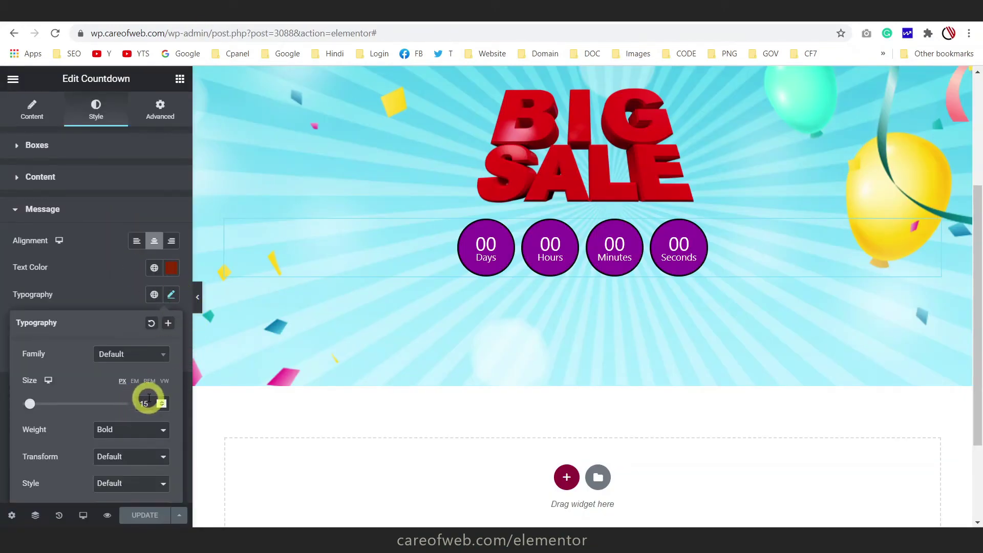
double_click(139, 404)
left_click(143, 515)
key("ctrl+Tab")
key("F5")
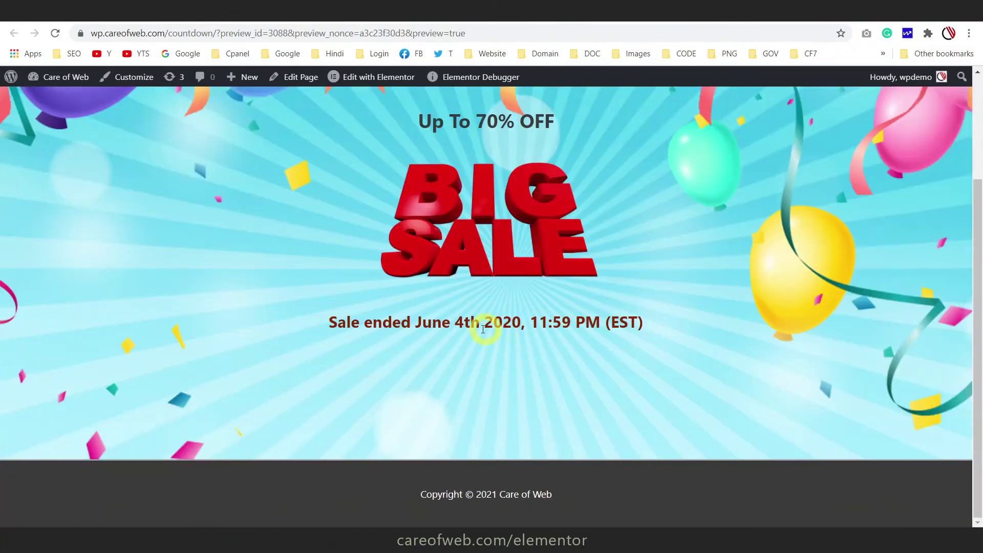
- Add a single-column section below the Big Sale banner and increase its height
key("ctrl+shift+Tab")
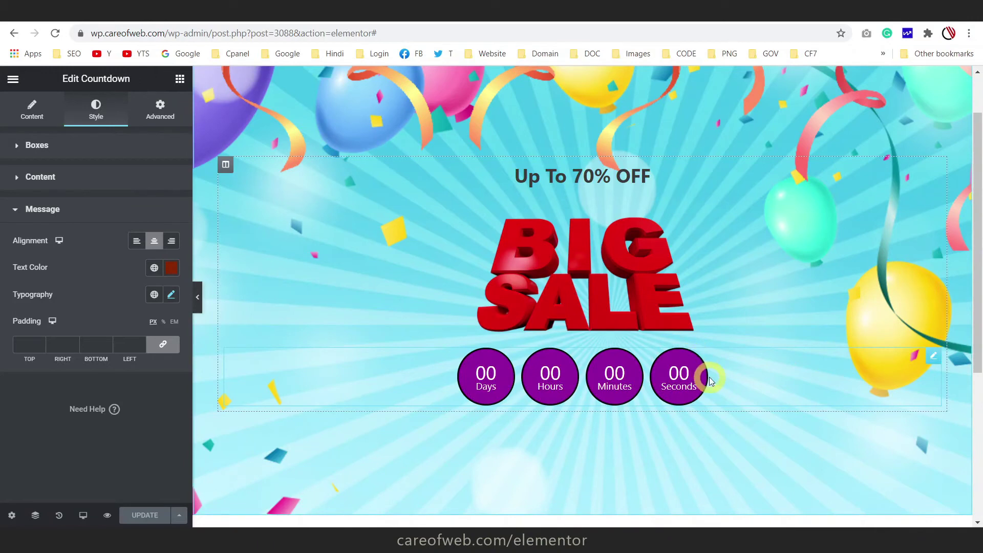
left_click(178, 122)
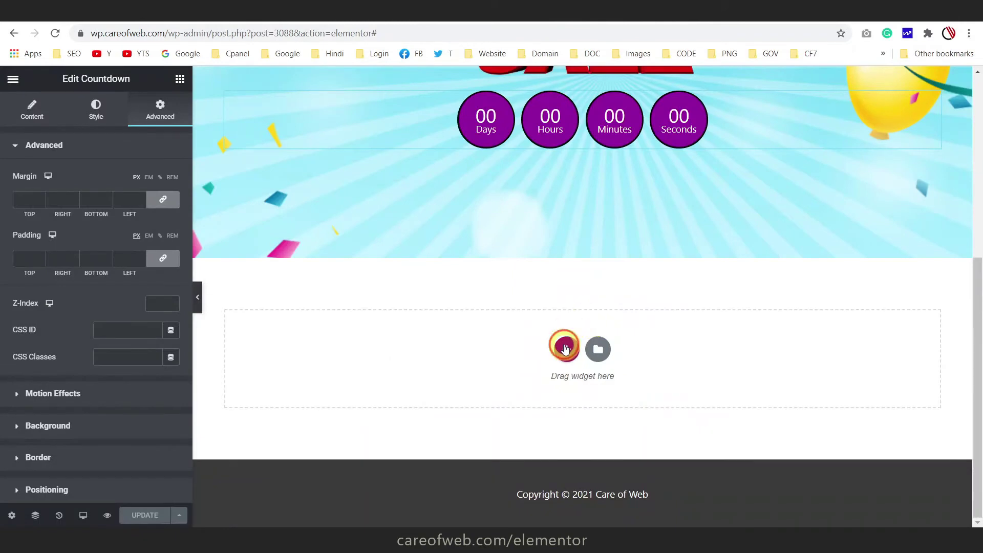
left_click(565, 348)
left_click(404, 386)
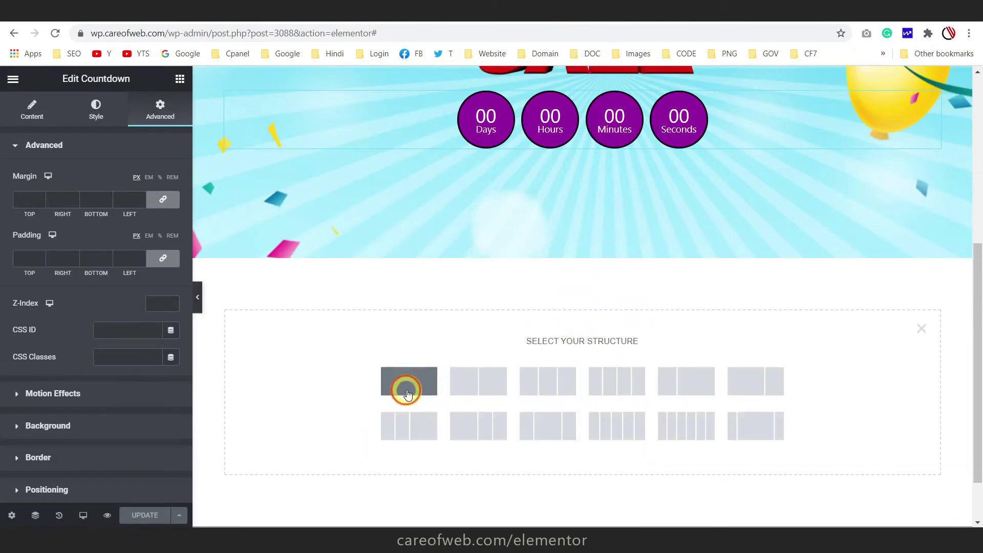
left_click(582, 252)
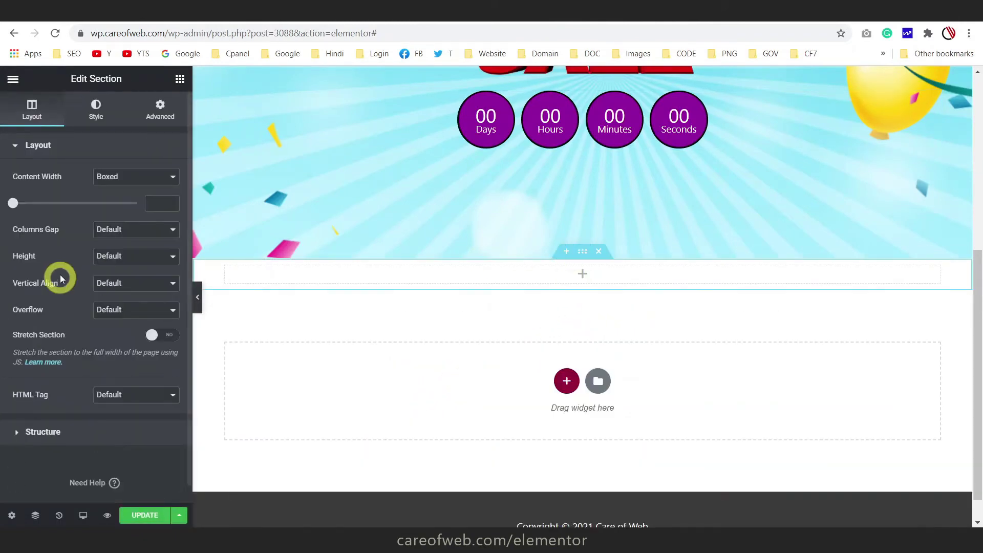
left_click(135, 256)
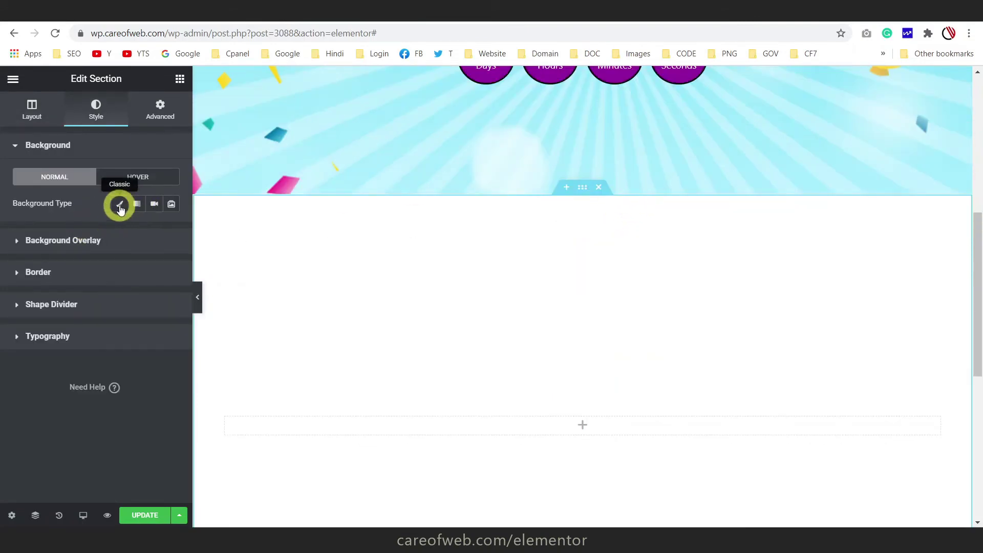
- Give the new section a Classic background using the media library image pexels-public-domain-pictures-41519-1.jpg
left_click(120, 206)
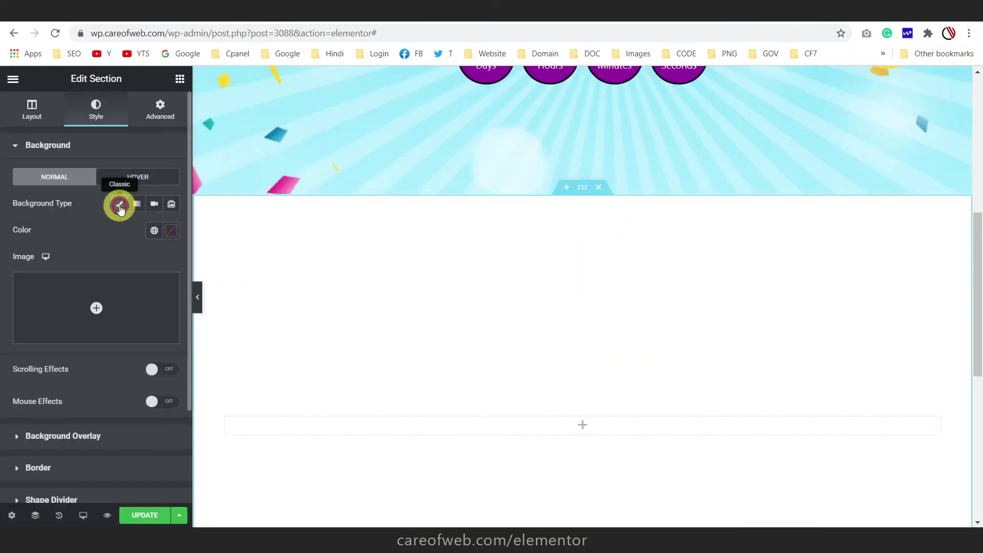
left_click(88, 338)
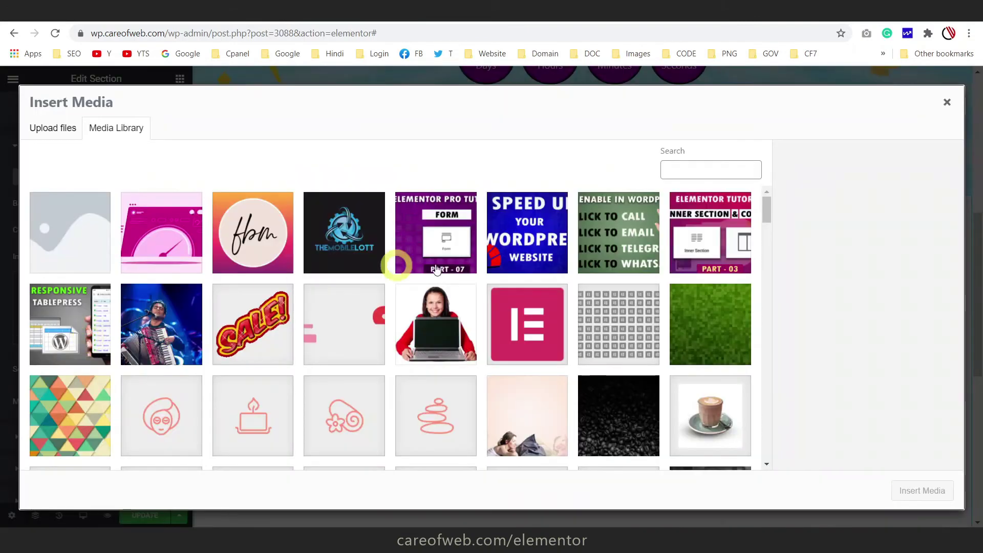
left_click(452, 317)
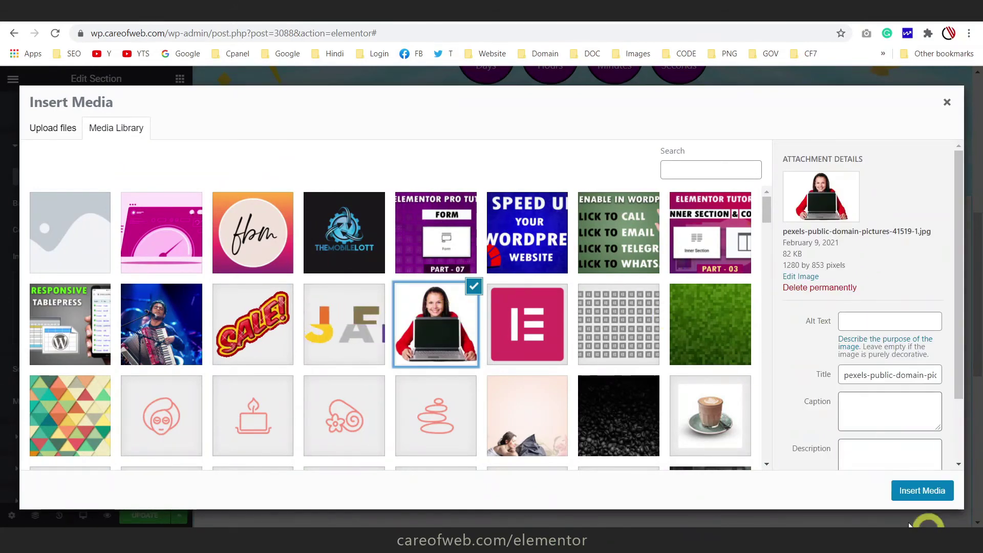
left_click(922, 490)
scroll(525, 290, "down", 5)
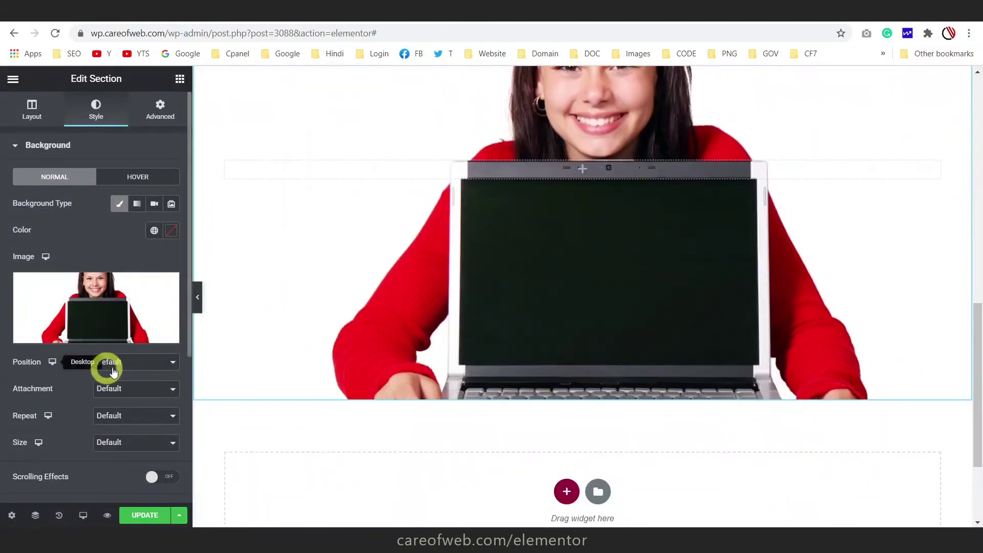
- Set the section's background image to Center Center position, No-repeat and Contain size, and check it with the editing panel collapsed
left_click(133, 363)
left_click(136, 387)
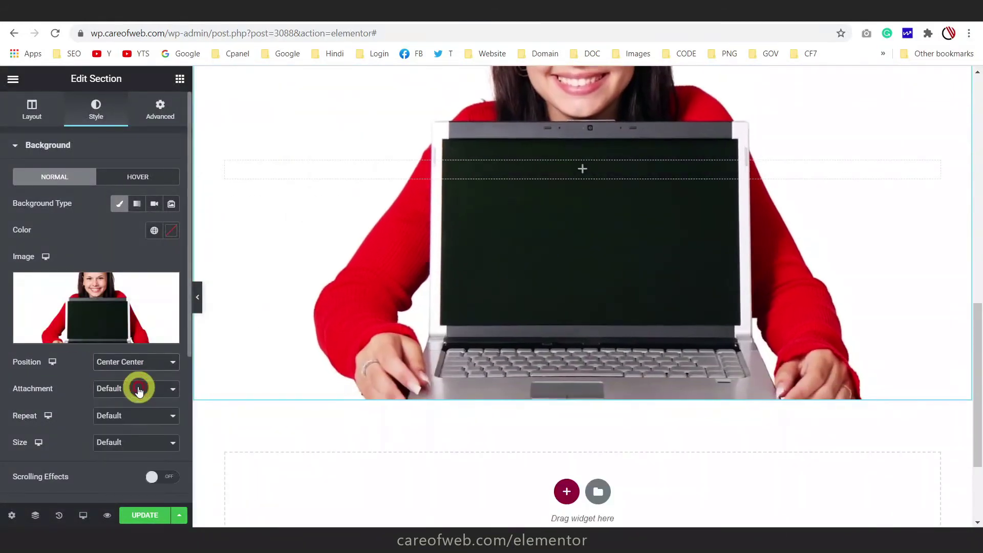
left_click(126, 409)
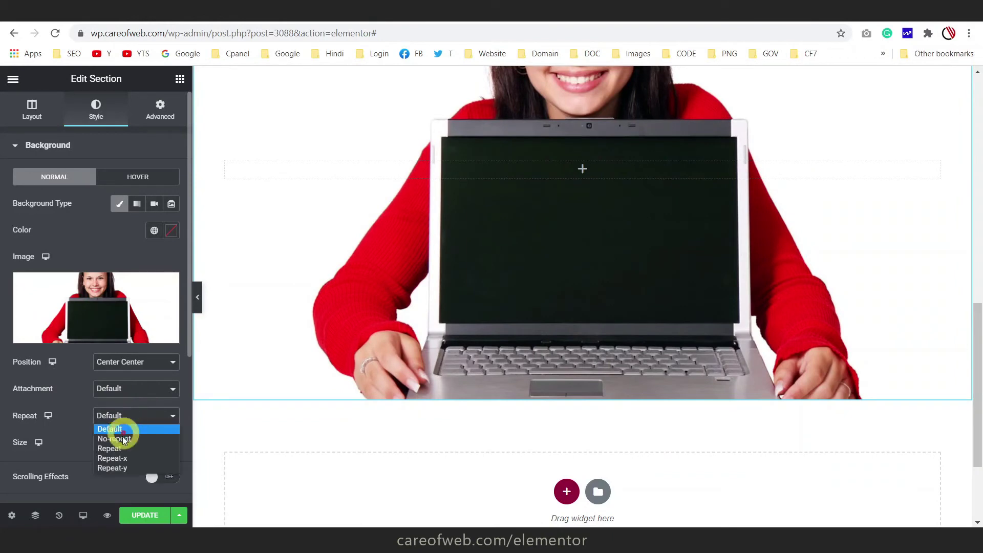
left_click(123, 441)
left_click(123, 442)
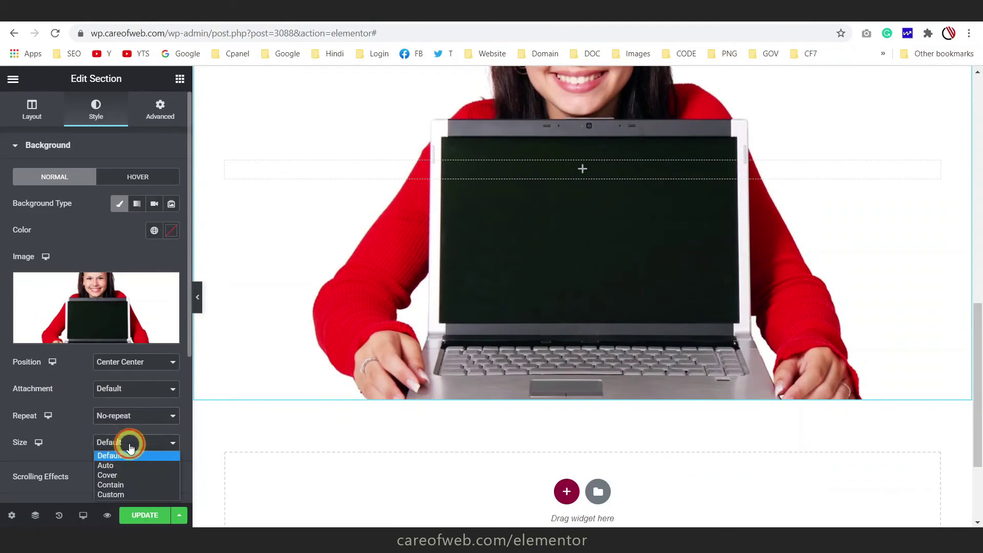
left_click(119, 484)
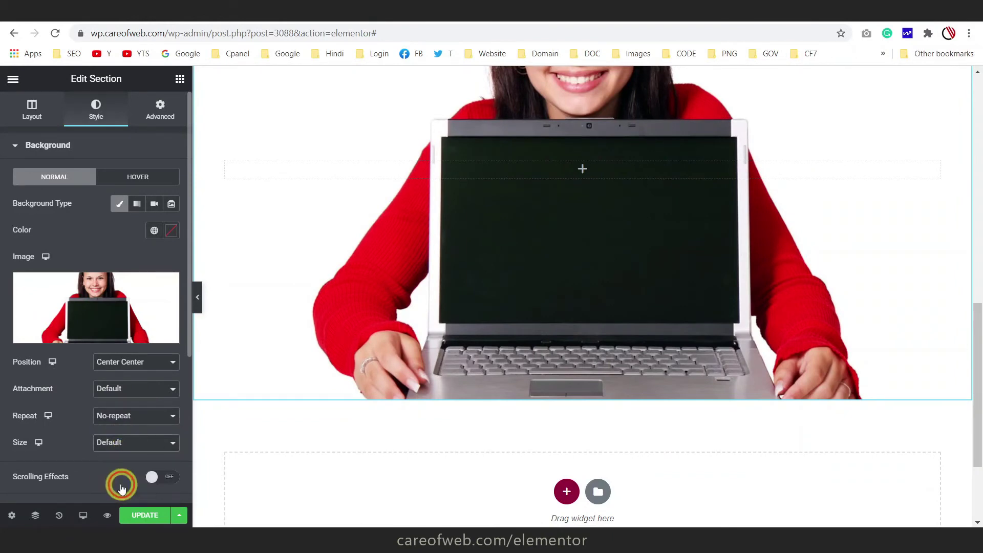
left_click(197, 297)
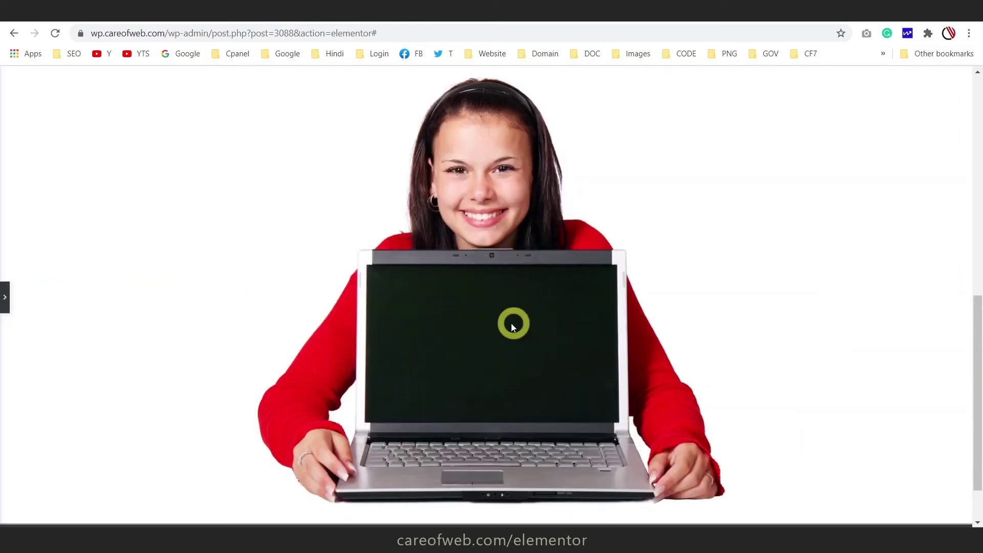
left_click(4, 304)
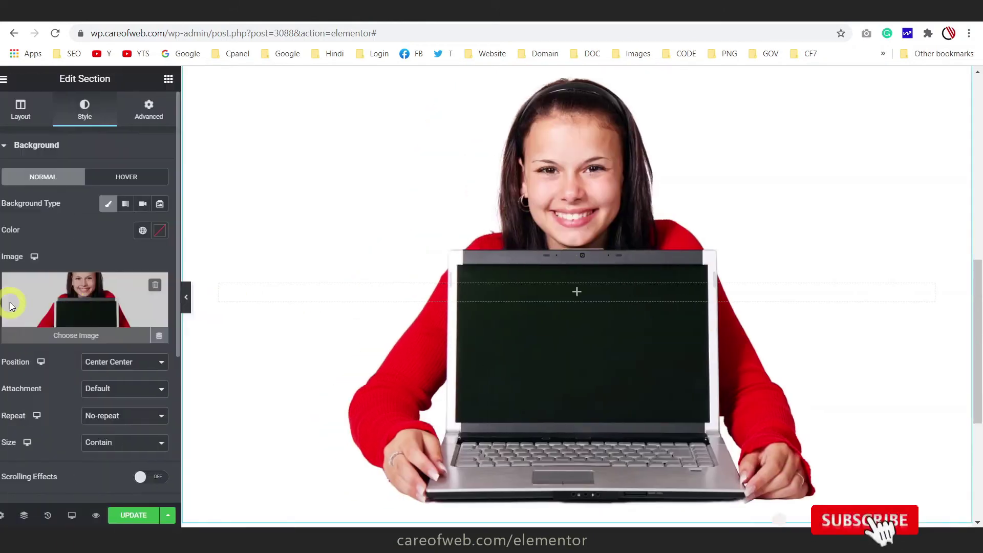
- Add a Countdown widget to the section with the laptop background image
left_click(674, 297)
scroll(133, 231, "down", 10)
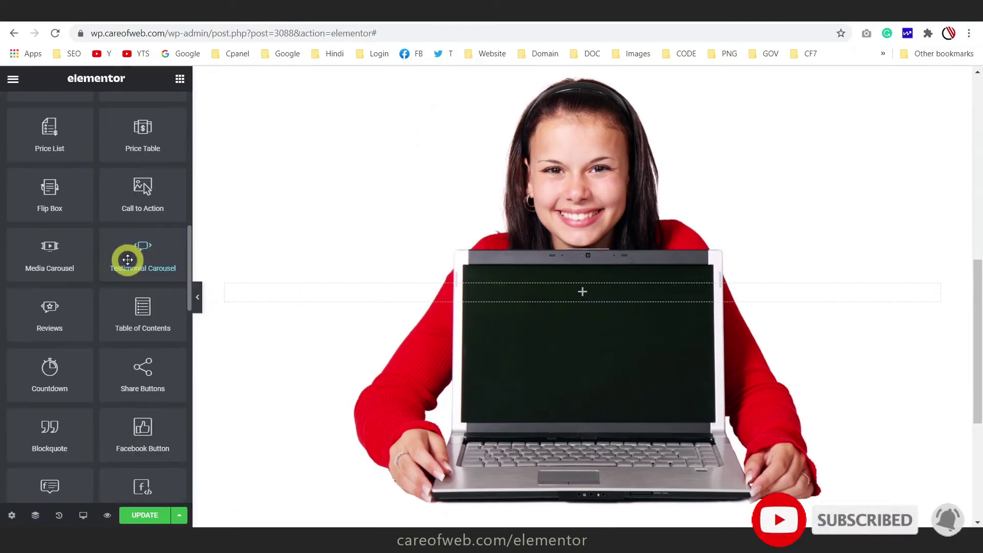
left_click_drag(57, 366, 557, 290)
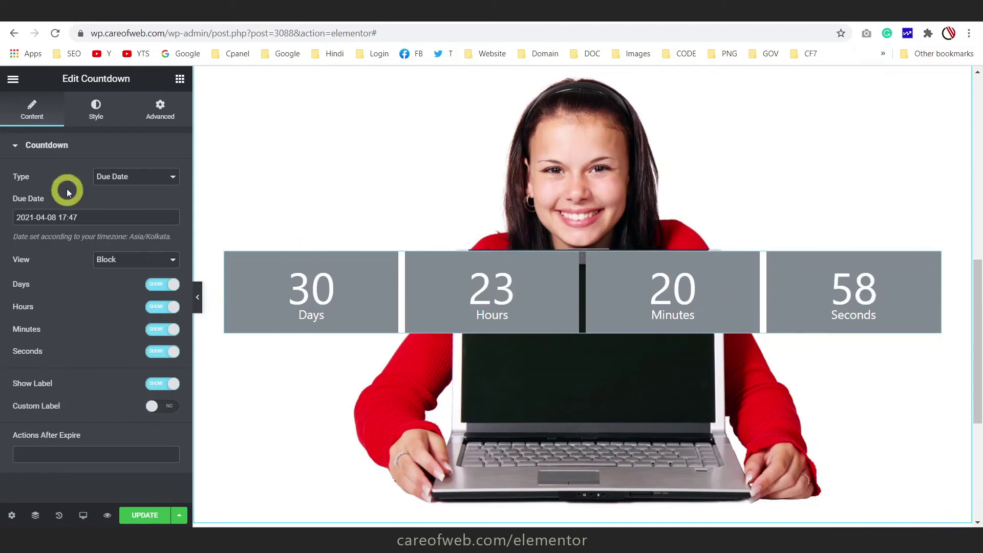
- Make the new countdown an Evergreen Timer running for 10 hours and 50 minutes
left_click(145, 181)
left_click(124, 198)
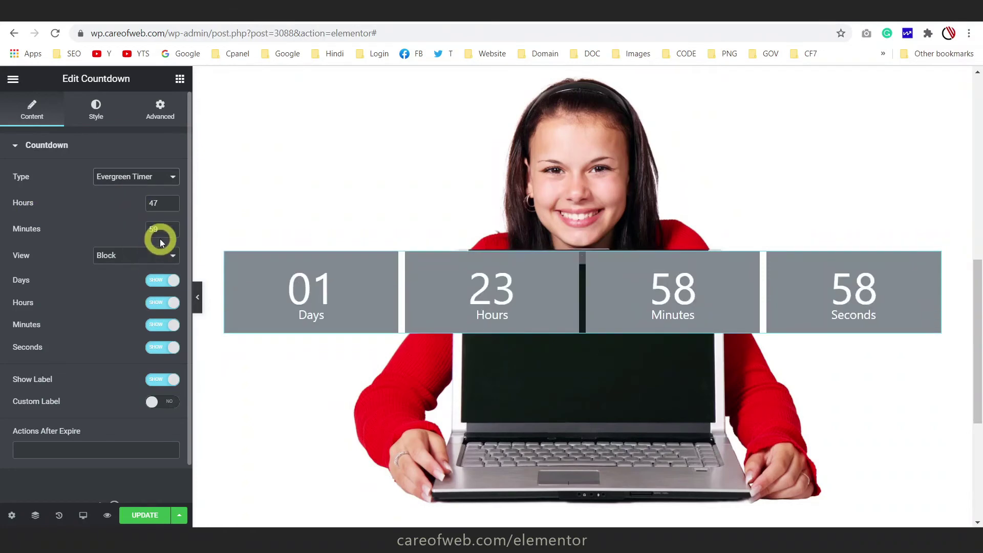
double_click(163, 203)
type("10")
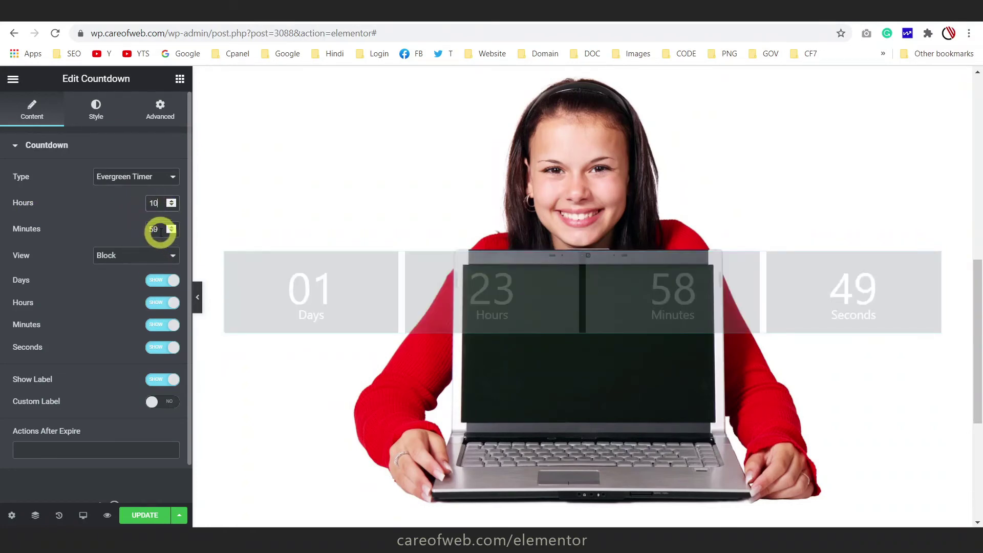
left_click_drag(159, 230, 137, 232)
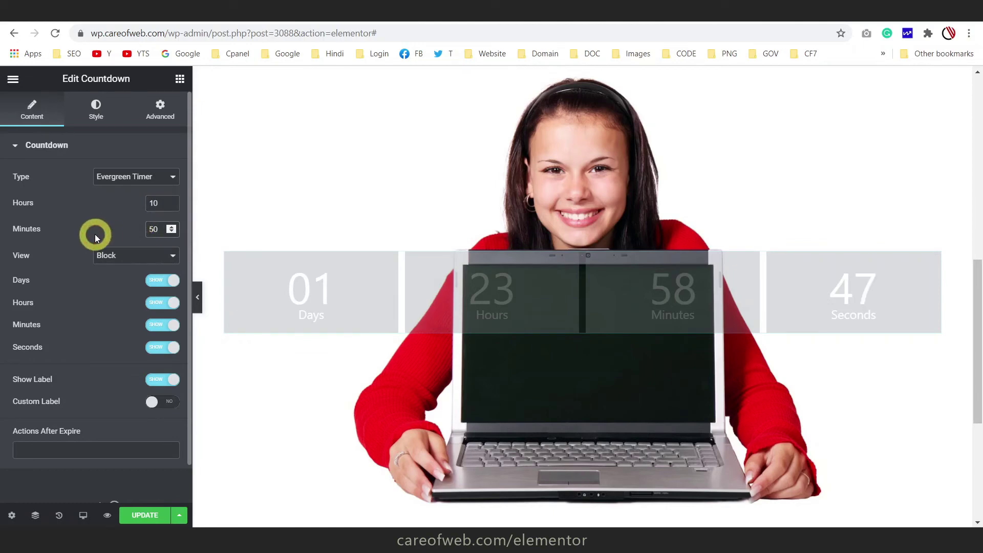
- Switch the countdown's view to Inline and hide its Days unit
scroll(113, 228, "down", 1)
left_click(128, 215)
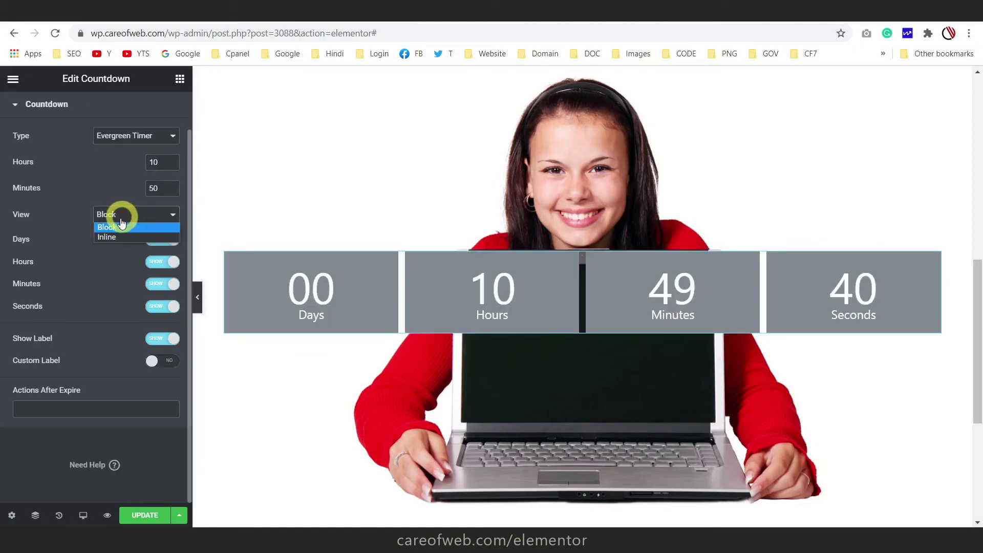
left_click(108, 236)
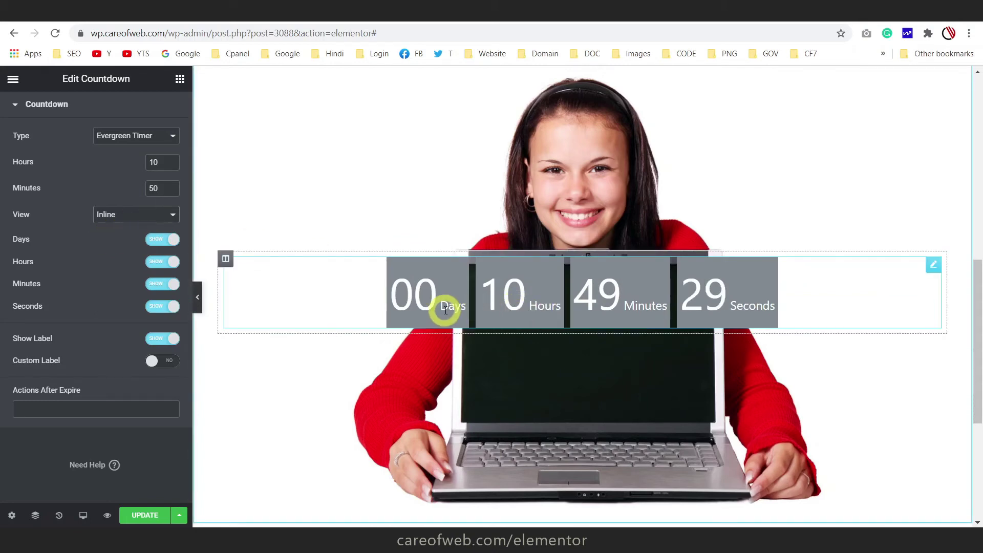
left_click(153, 241)
left_click(154, 243)
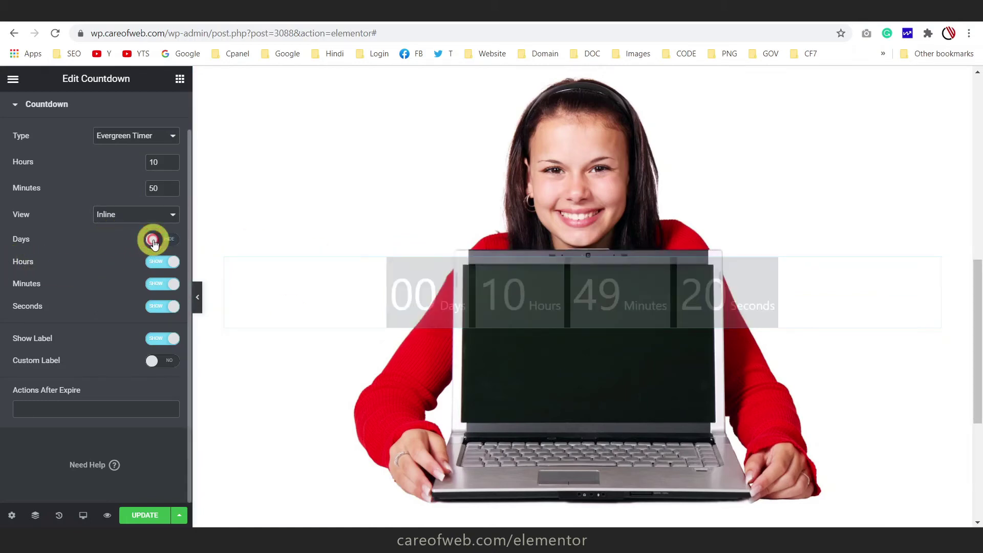
- Enable custom labels on the countdown, using ":" for Hours and Minutes and leaving the Seconds label empty
left_click(168, 360)
scroll(44, 377, "down", 2)
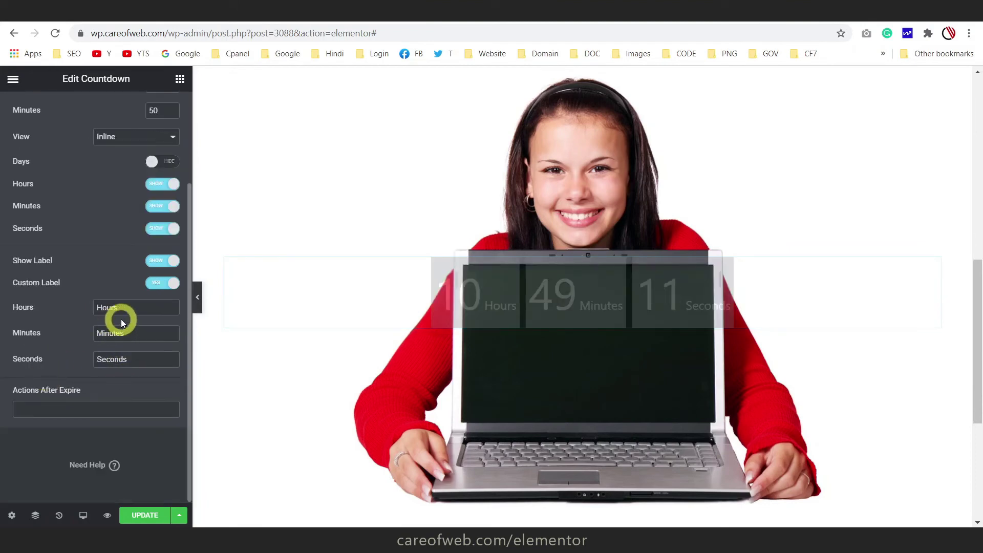
left_click_drag(119, 308, 50, 302)
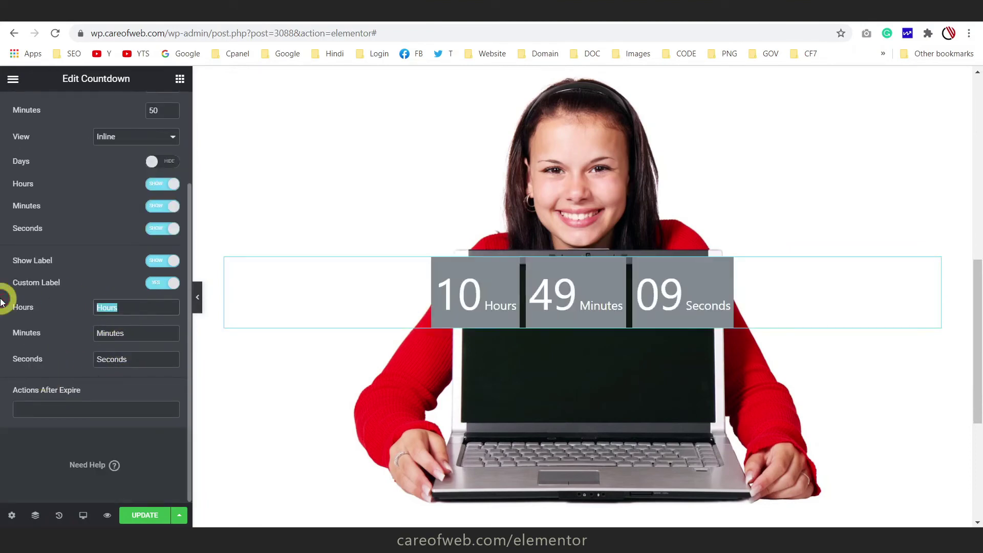
type(":")
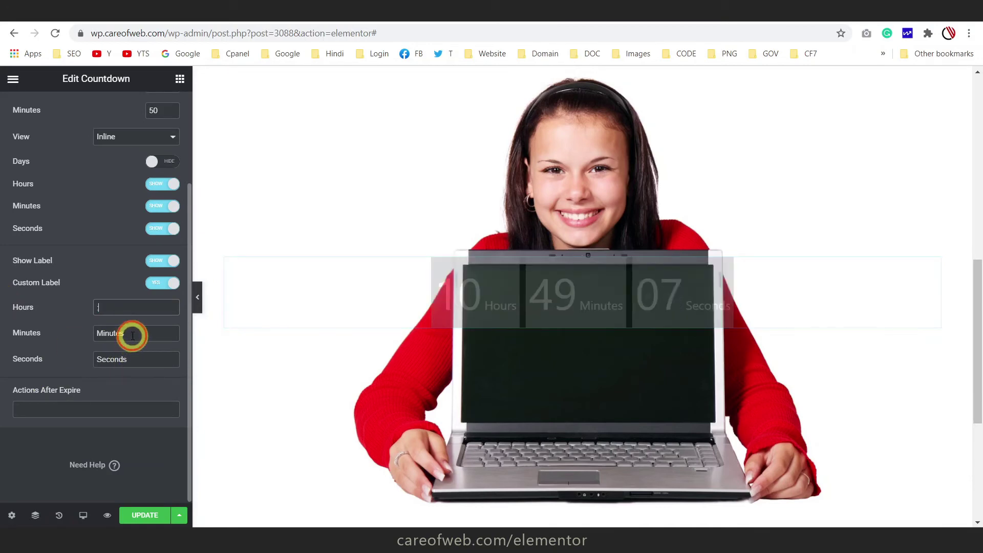
left_click_drag(132, 335, 141, 365)
type(":")
key("BackSpace")
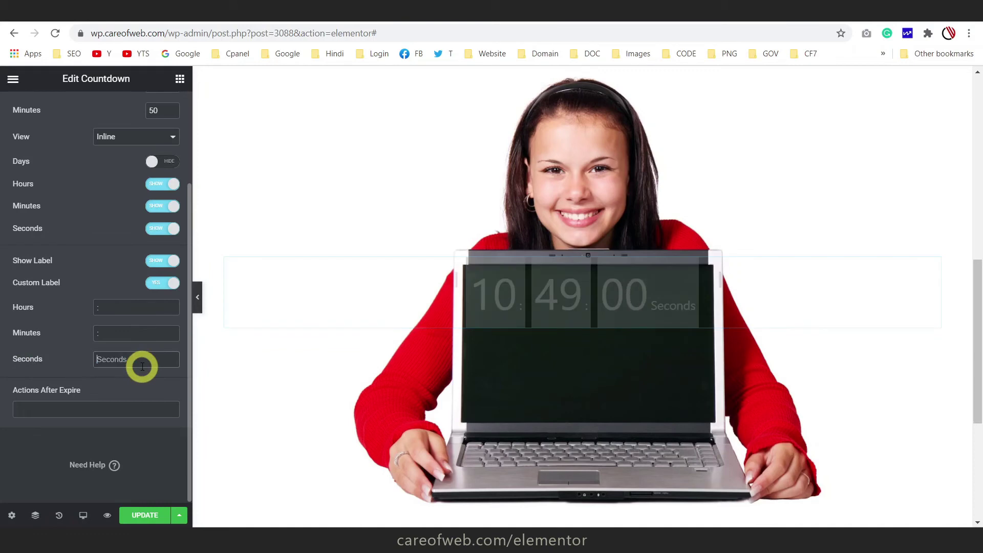
- Set the countdown's action after expiry to Hide and make its boxes' background fully transparent with #02010100
left_click(59, 410)
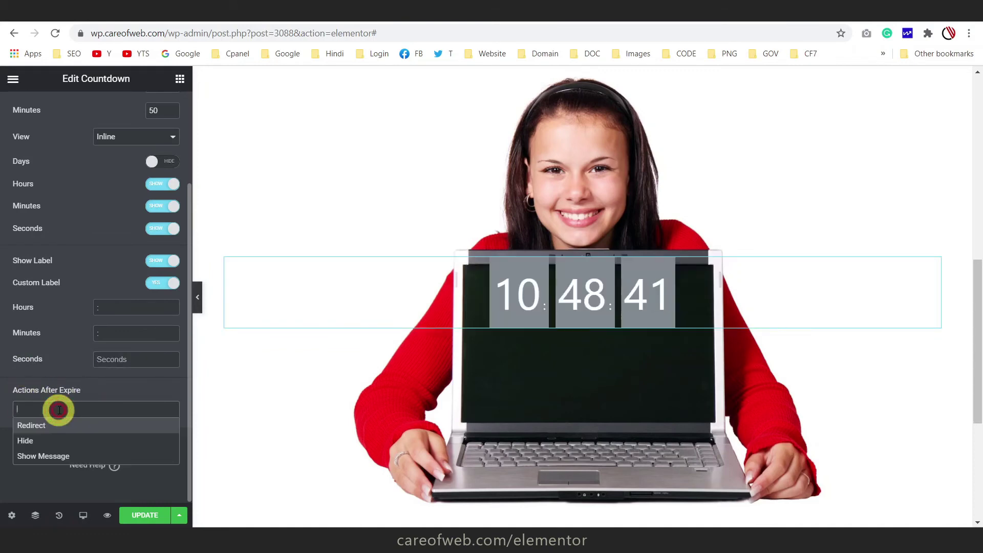
left_click(45, 441)
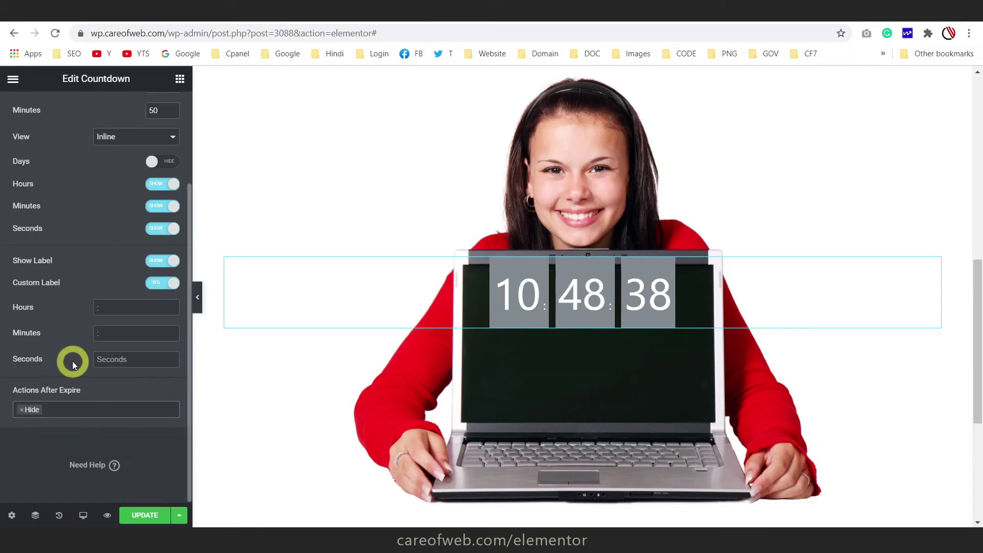
scroll(72, 361, "up", 3)
left_click(93, 113)
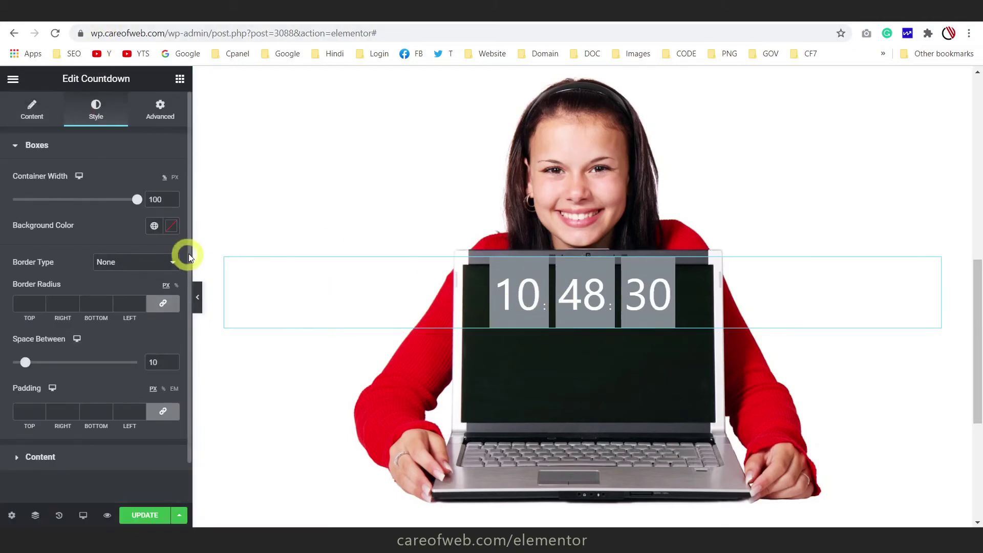
left_click(171, 225)
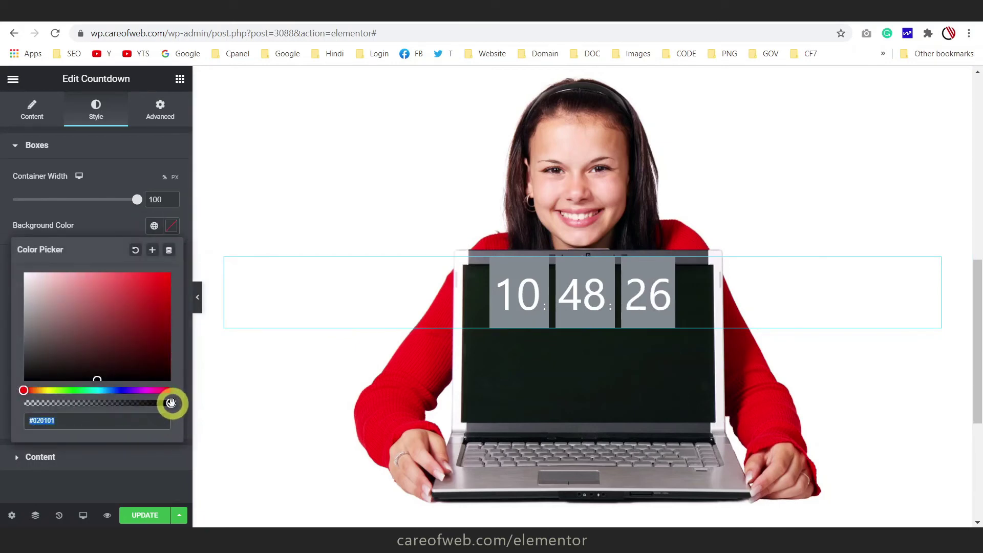
left_click_drag(171, 403, 8, 407)
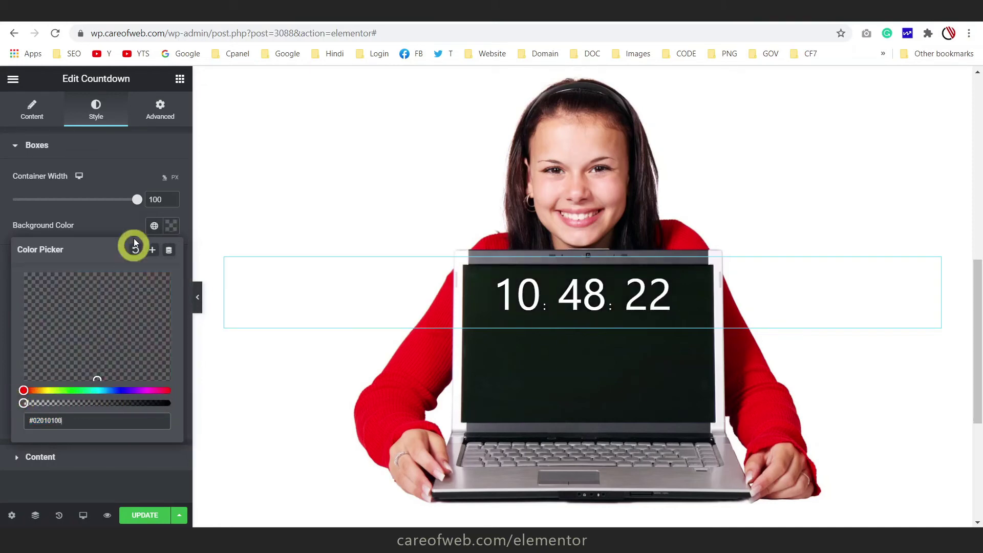
left_click(622, 304)
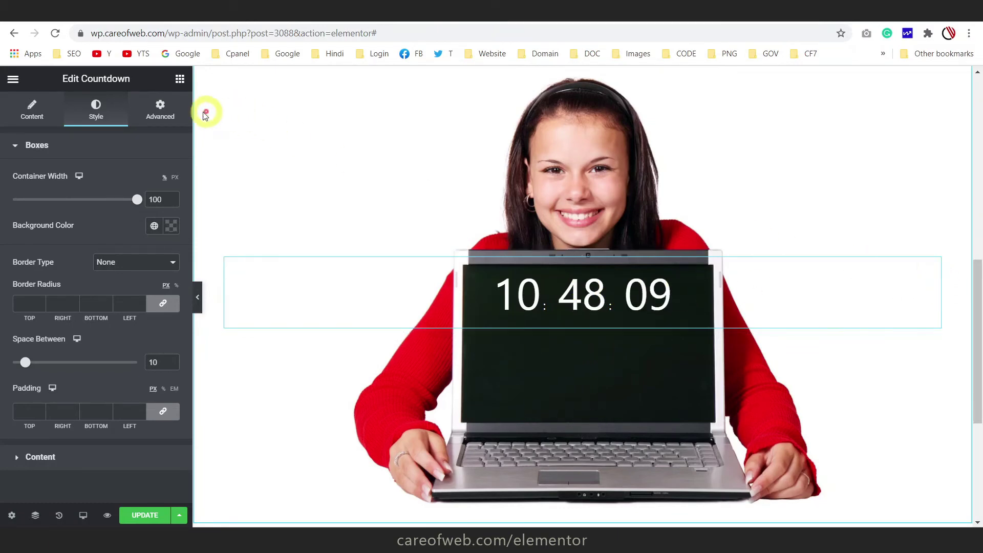
- Give the countdown Absolute positioning and move it down to the middle of the laptop screen in the background image
left_click(161, 107)
scroll(28, 323, "down", 3)
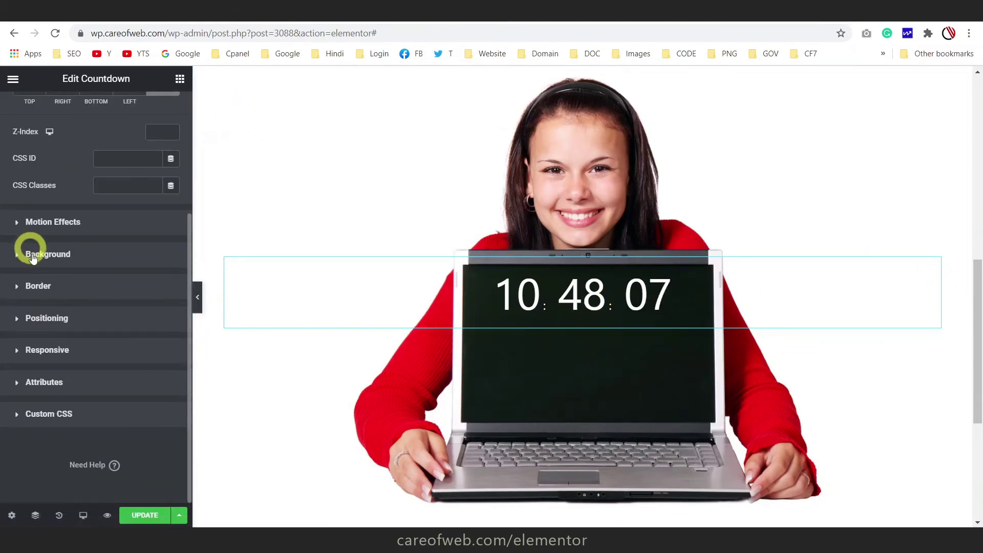
left_click(28, 318)
scroll(69, 308, "down", 1)
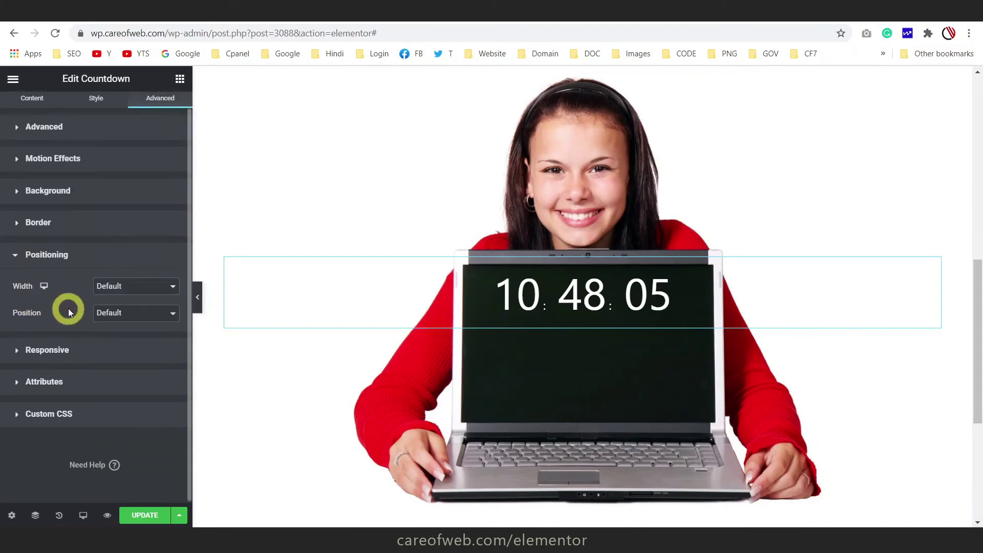
left_click(126, 318)
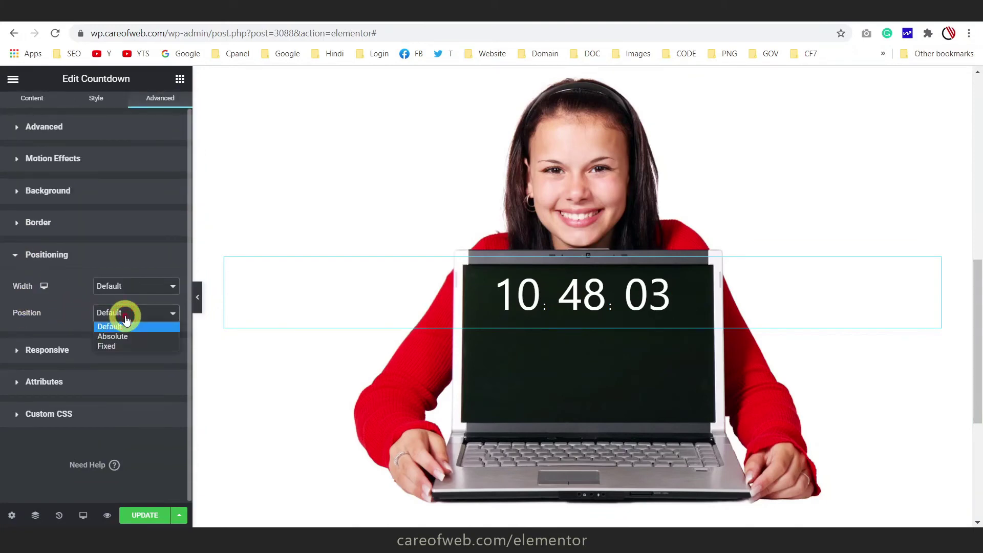
left_click(132, 336)
left_click_drag(597, 293, 603, 345)
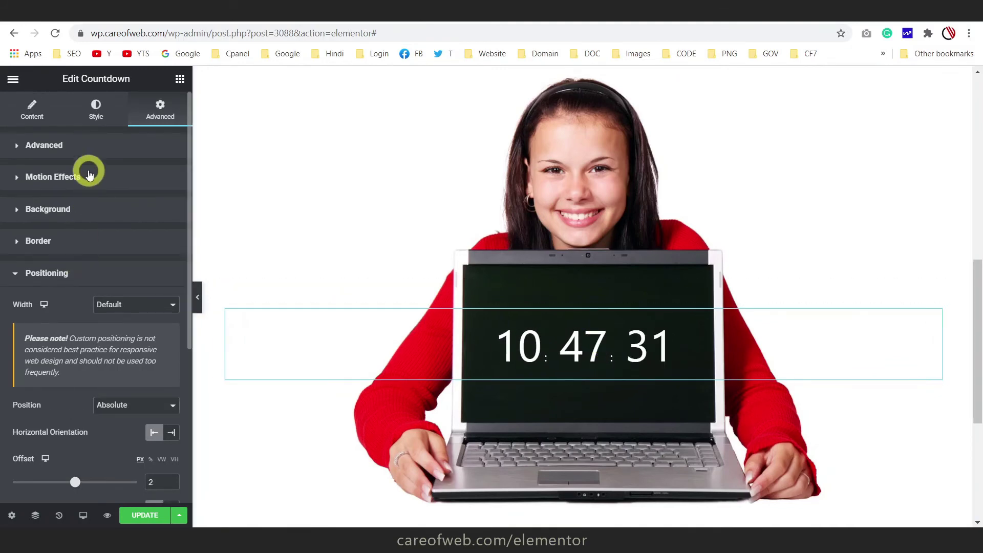
- Set the countdown labels' typography size to 77 px and change the label color to gray
left_click(95, 105)
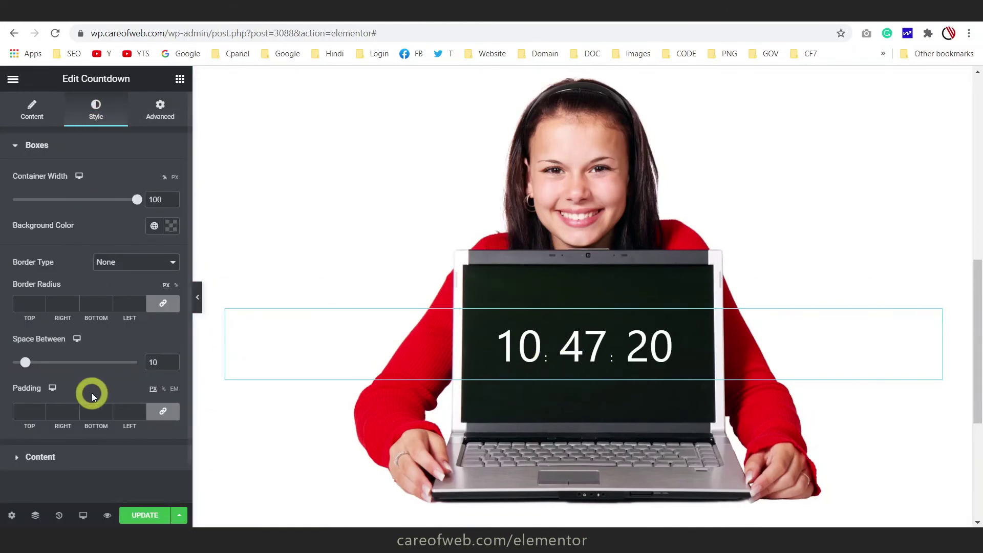
scroll(87, 391, "down", 1)
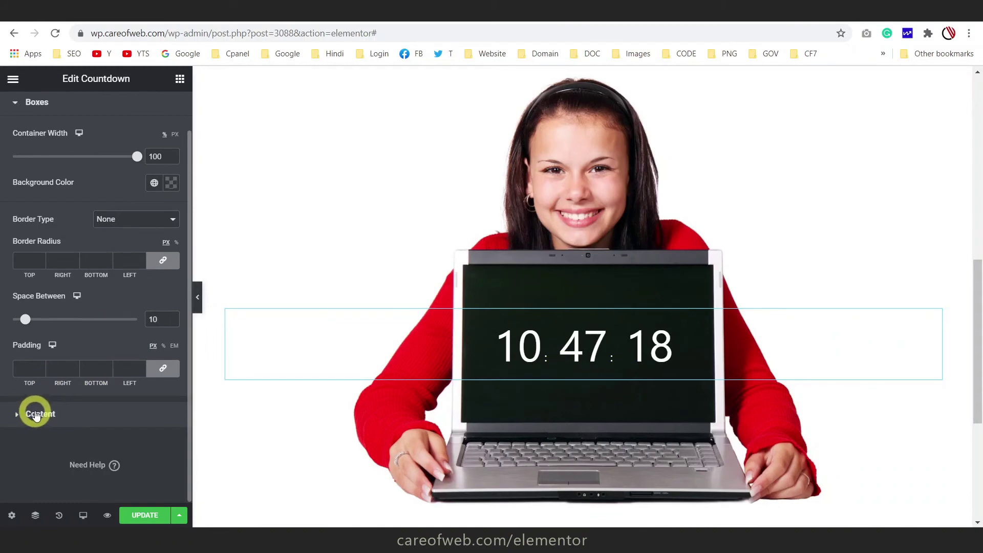
left_click(35, 415)
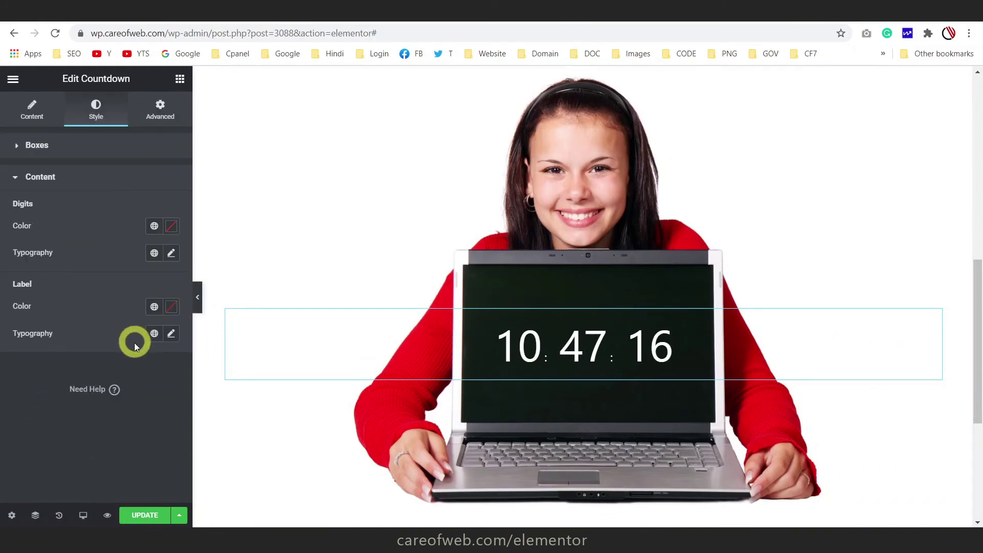
left_click(169, 342)
scroll(88, 312, "down", 3)
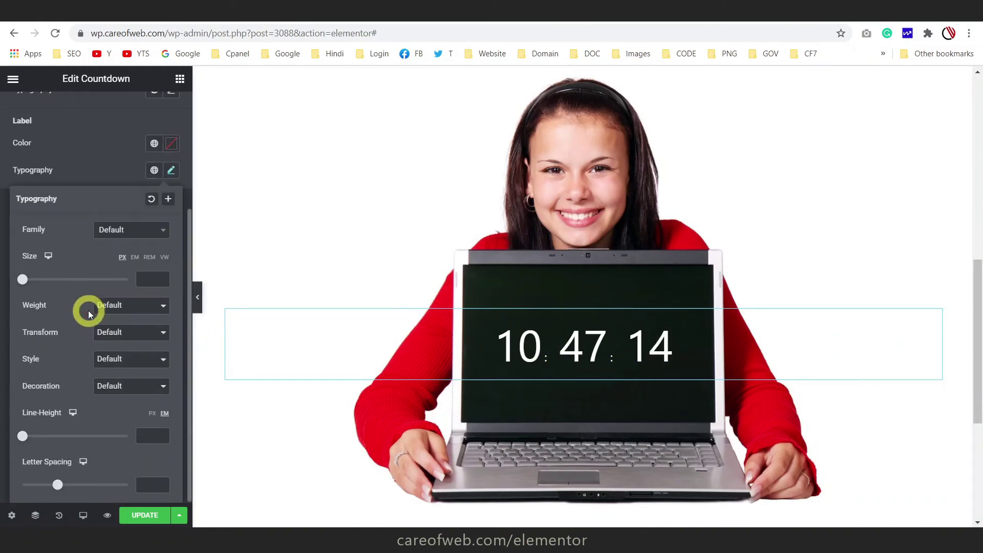
left_click_drag(24, 279, 62, 283)
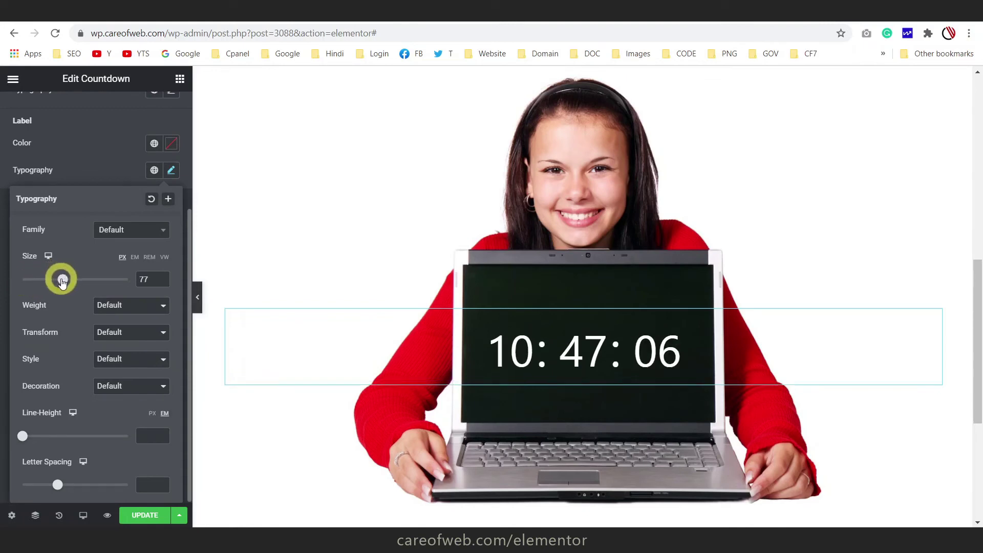
left_click(592, 365)
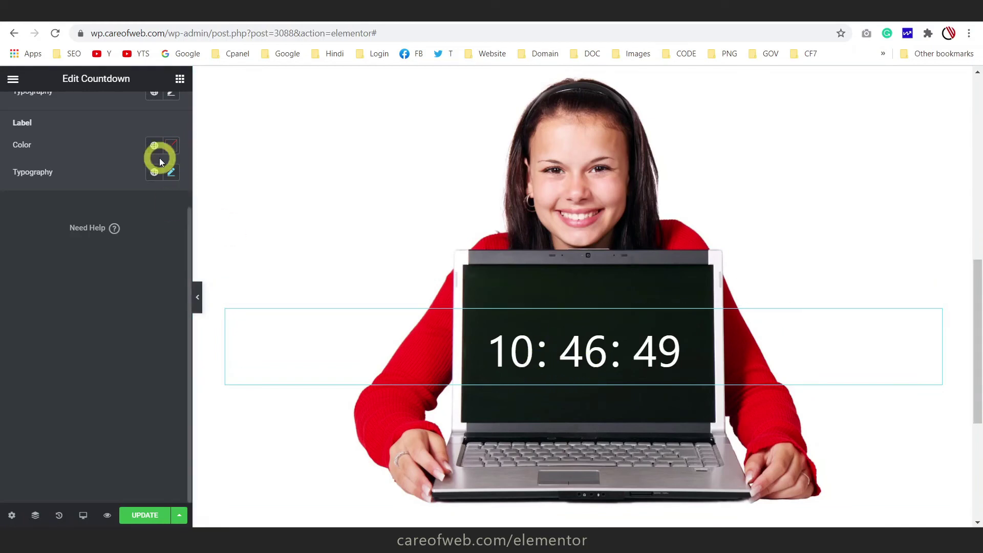
left_click(175, 148)
left_click_drag(132, 253, 26, 397)
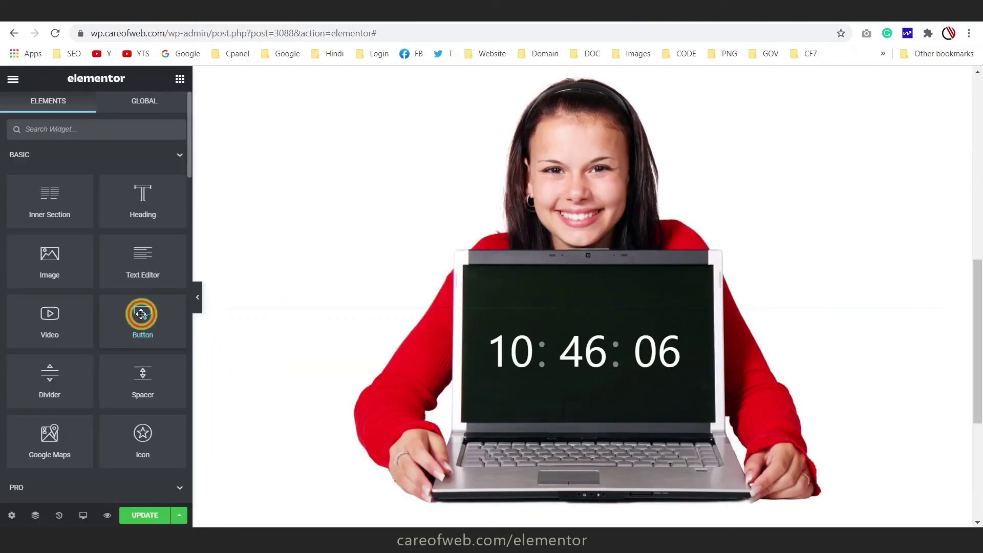
- Add a Button widget to the countdown section, set its position to Absolute, and move it onto the laptop screen below the timer
left_click_drag(141, 314, 534, 376)
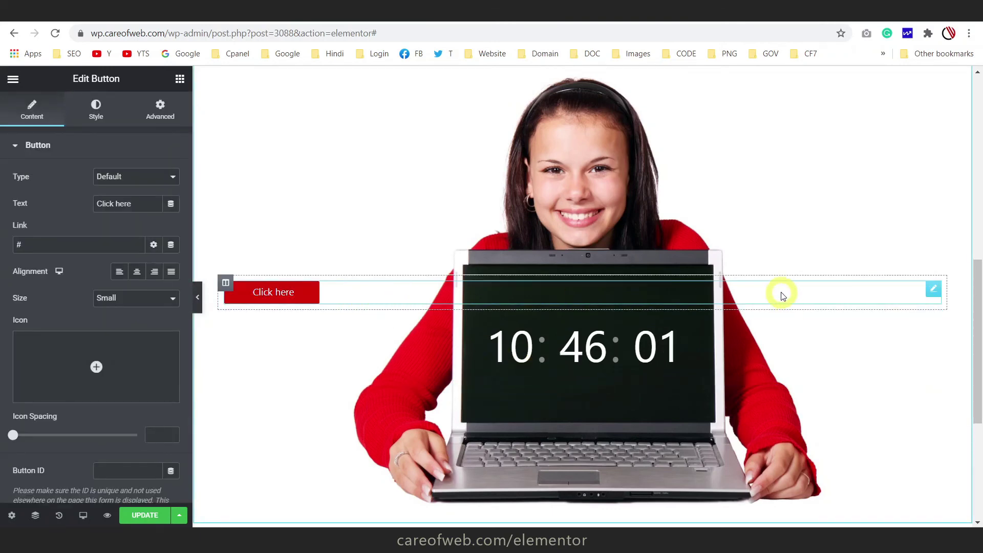
left_click(161, 108)
scroll(56, 330, "down", 3)
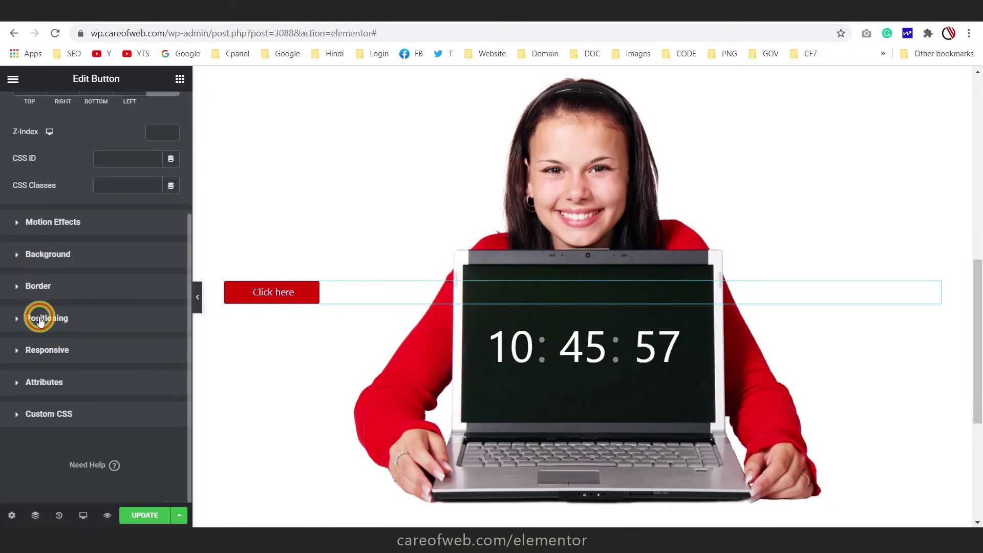
left_click(41, 320)
left_click(129, 342)
left_click(125, 354)
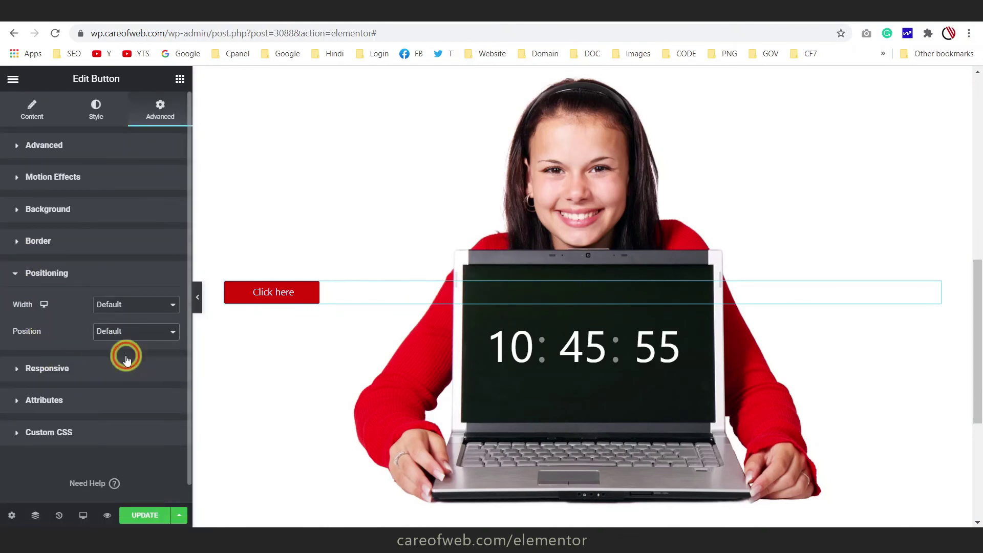
left_click_drag(553, 295, 856, 395)
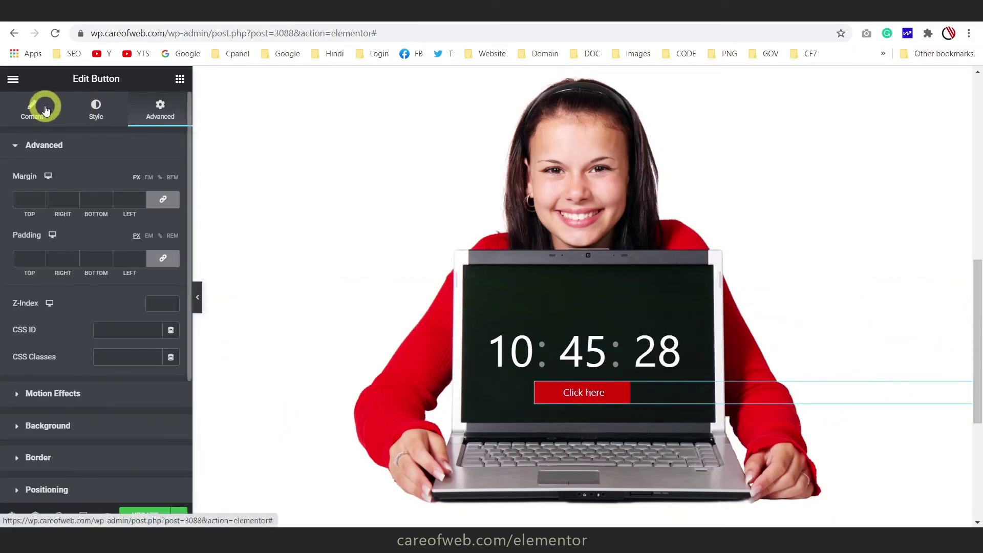
- Center-align the button and move it back so it sits centered beneath the countdown digits
left_click(30, 110)
left_click(137, 271)
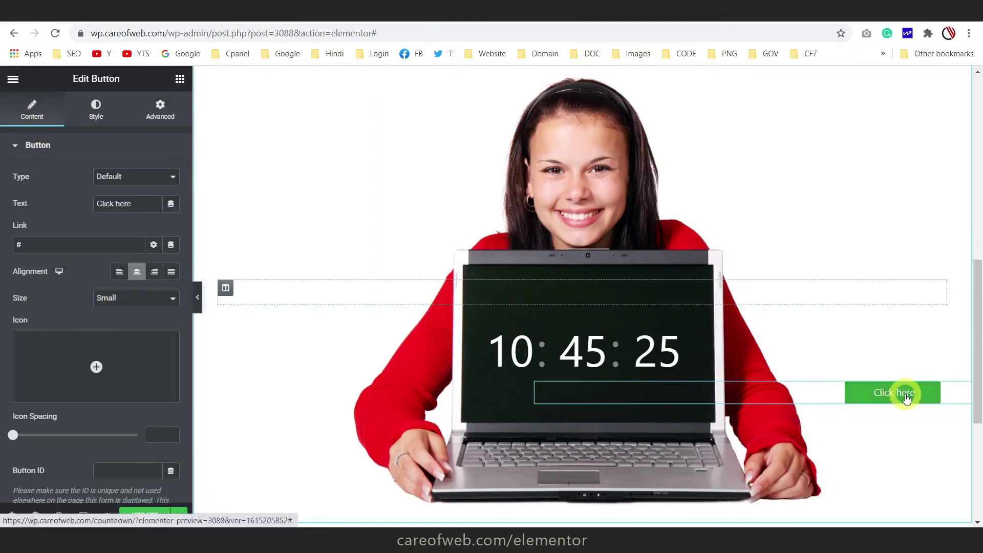
left_click_drag(906, 397, 604, 394)
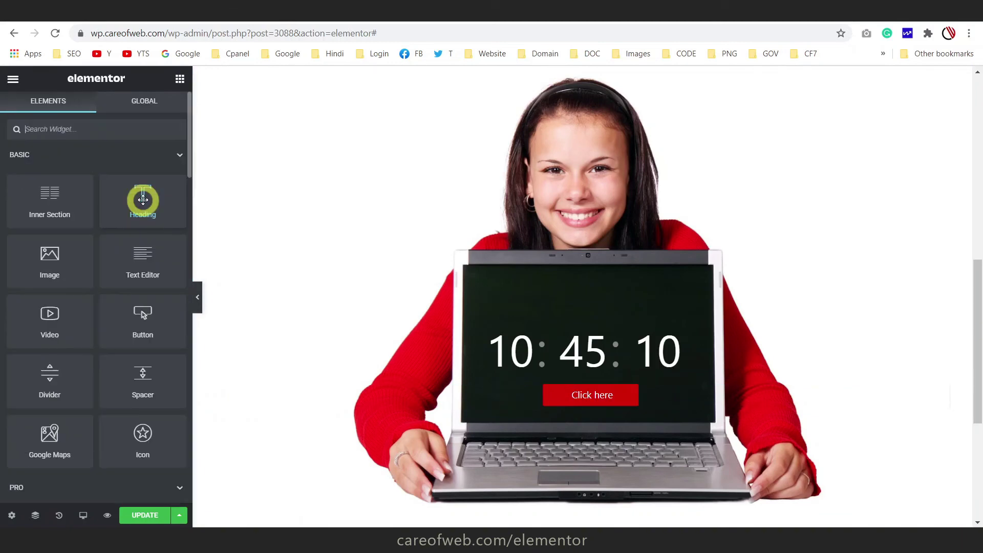
- Add a centered heading reading "Registration Closed in ..." above the countdown on the laptop screen and color its text red
left_click_drag(143, 197, 583, 314)
left_click(117, 189)
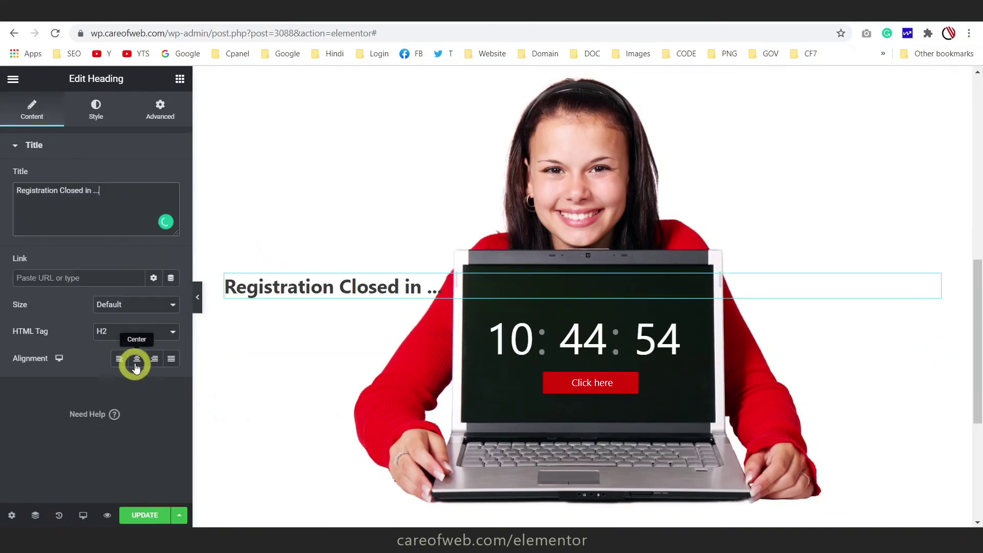
left_click(136, 361)
left_click(96, 109)
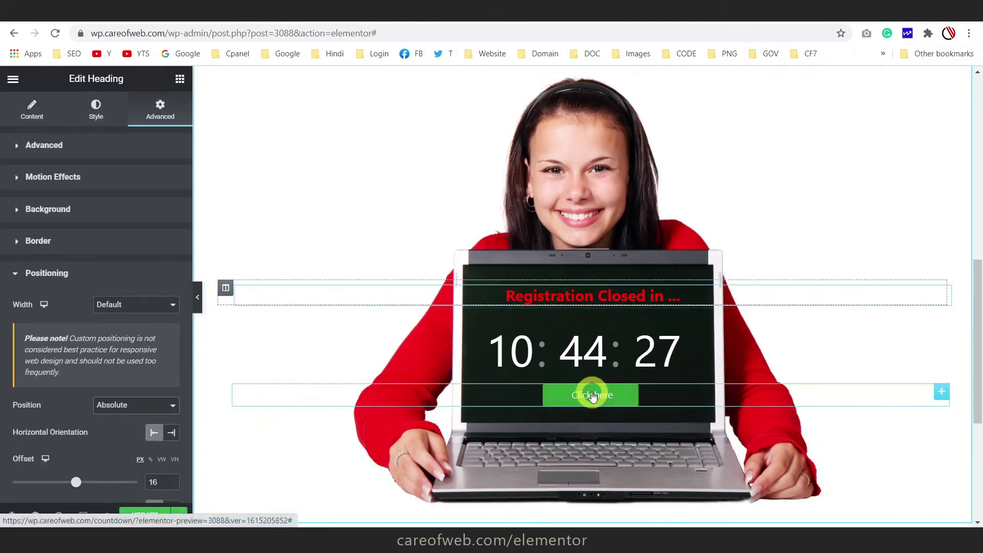
- Change the text of the button under the countdown to "BOOK NOW"
left_click(590, 396)
triple_click(141, 204)
key("BackSpace")
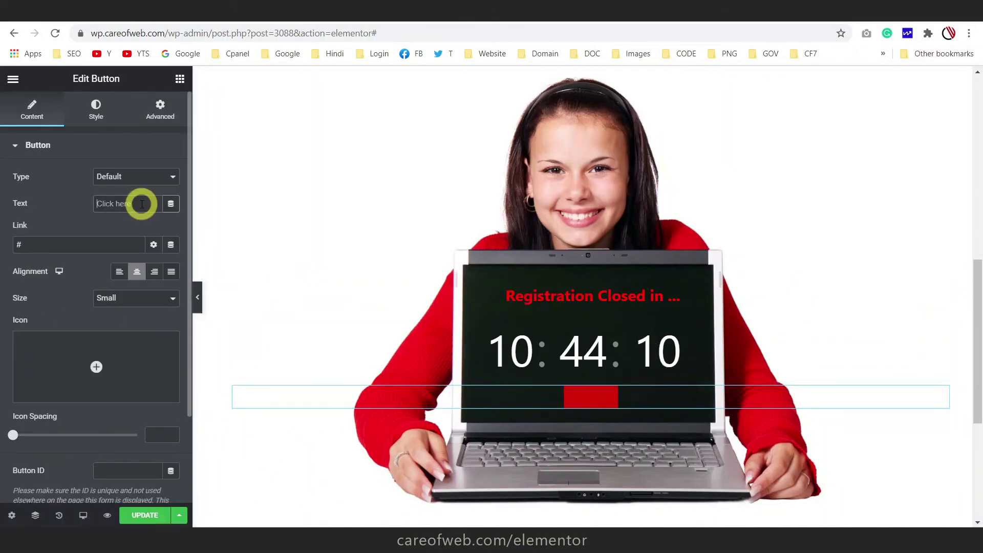
type("BO")
type("OK NOW")
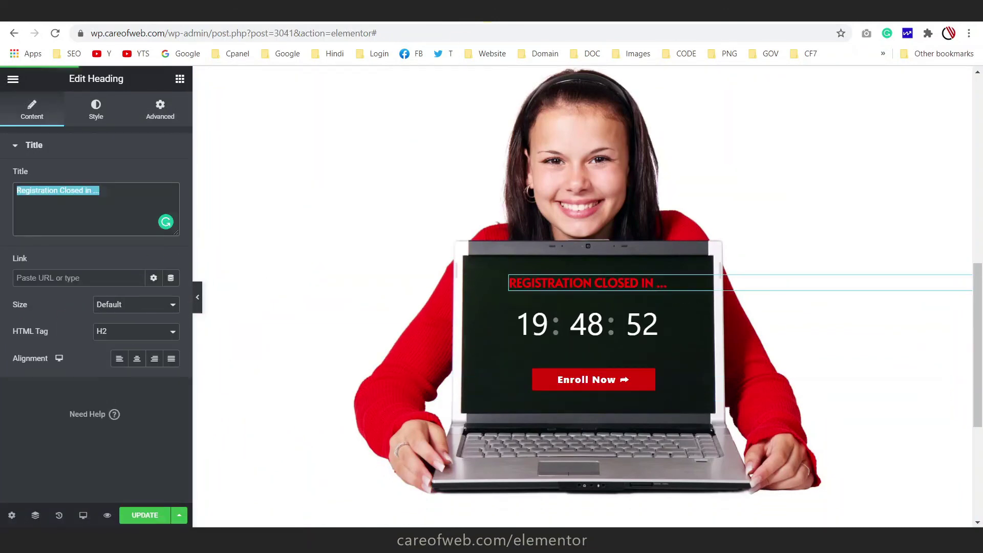
- Copy the Heavy Black Curved Upwards and Rightwards Arrow (U+27A6) from the unicode-table.com arrow symbols and append it to the Elementor button text
scroll(625, 389, "up", 5)
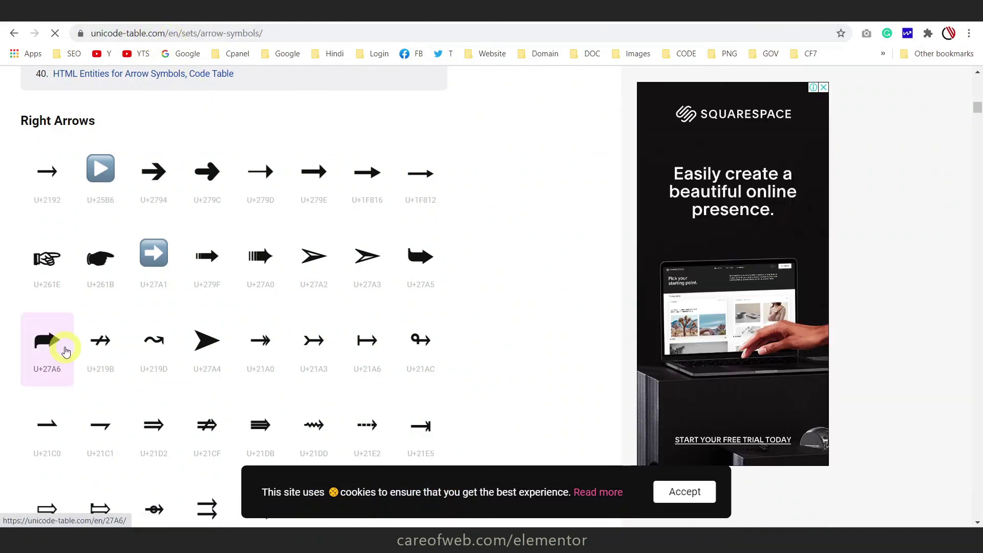
mouse_move(72, 350)
scroll(213, 267, "up", 3)
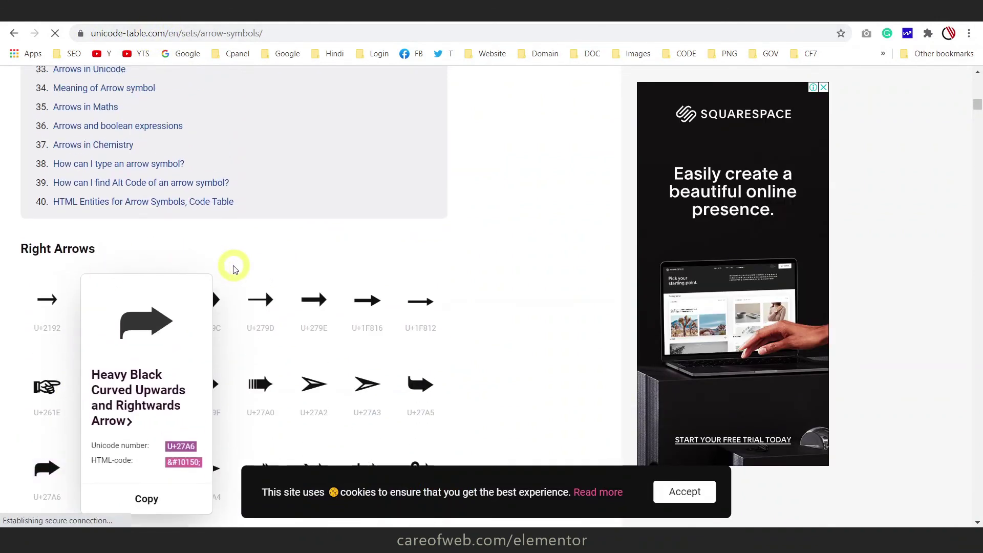
scroll(233, 268, "down", 2)
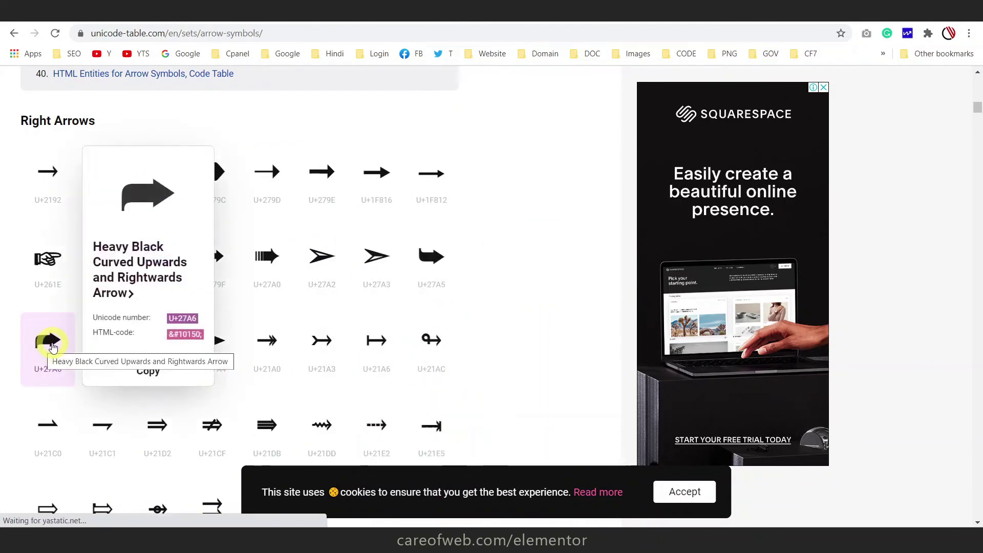
left_click(53, 348)
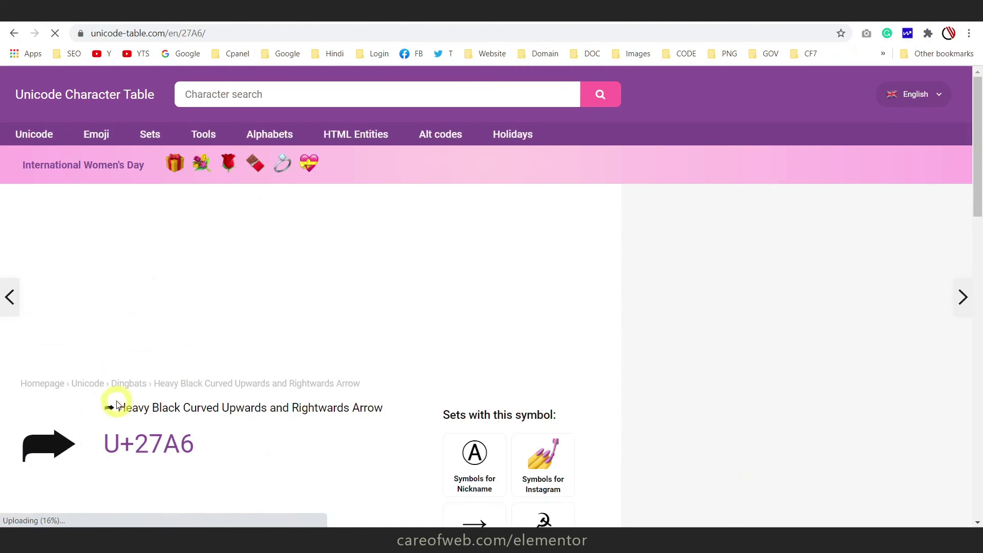
left_click(115, 405)
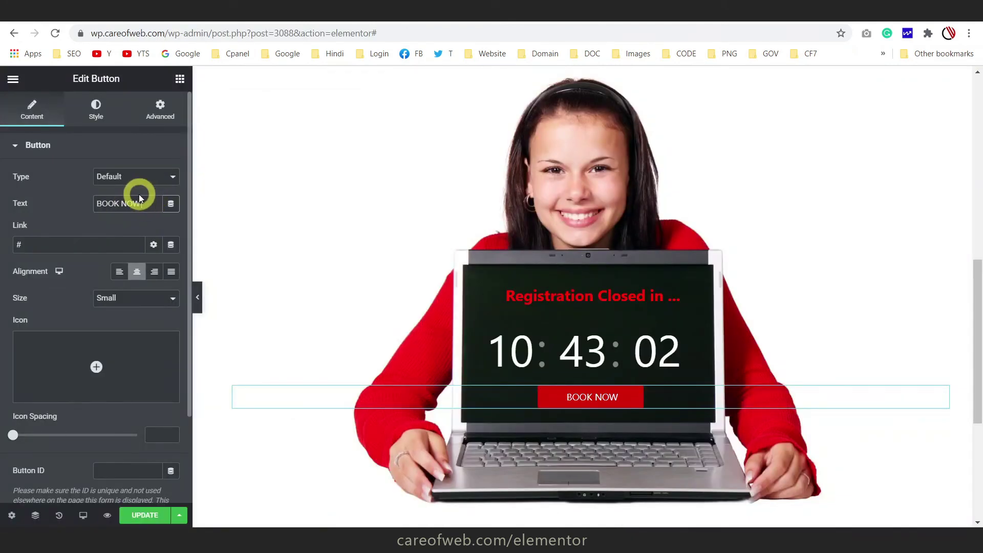
key("ctrl+v")
left_click(197, 297)
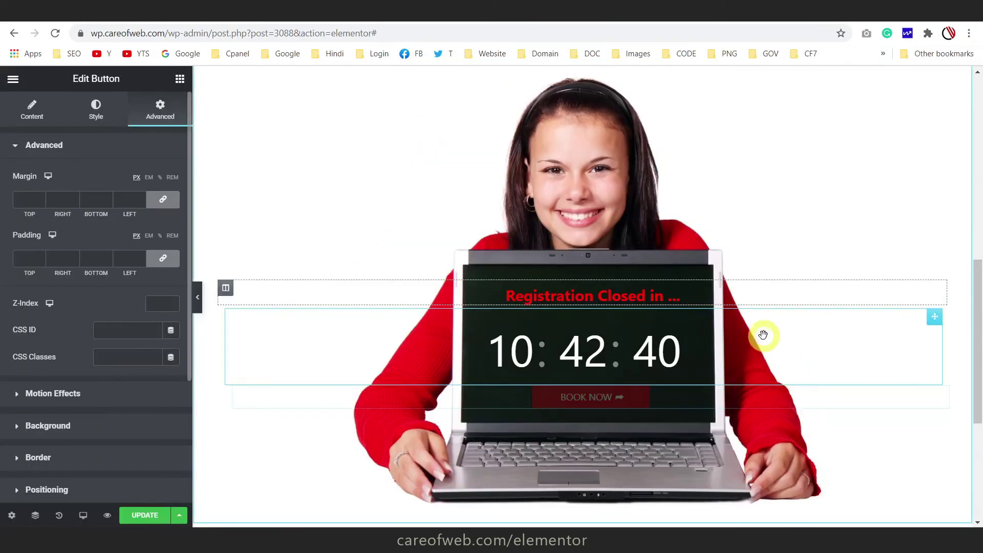
- Check the button's positioning settings and open the list of responsive preview devices
scroll(102, 246, "down", 3)
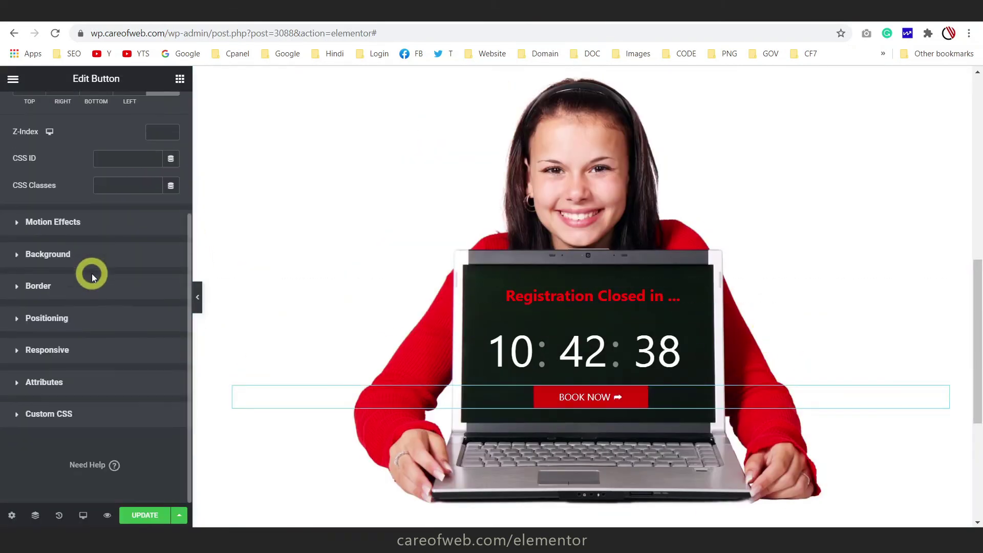
left_click(32, 319)
scroll(61, 359, "down", 5)
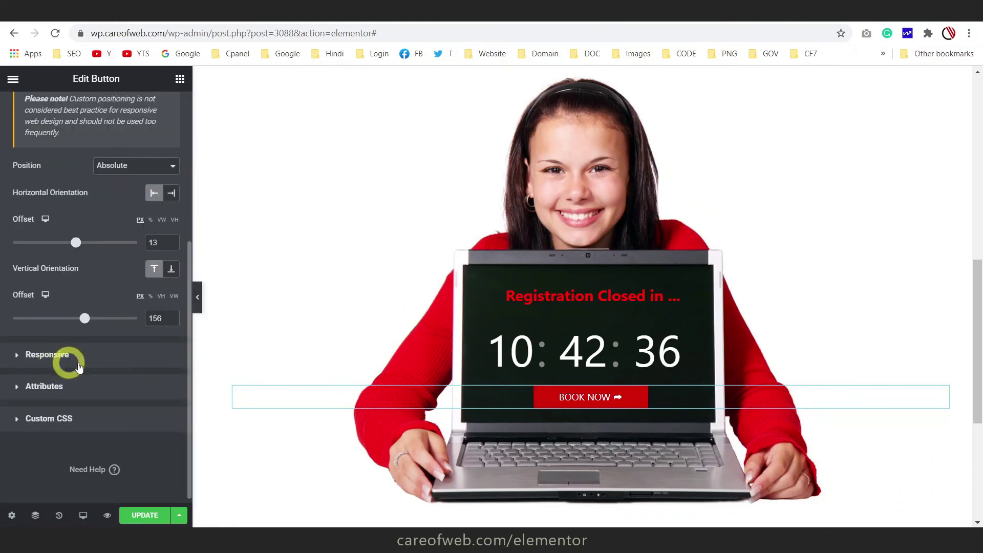
scroll(123, 195, "up", 2)
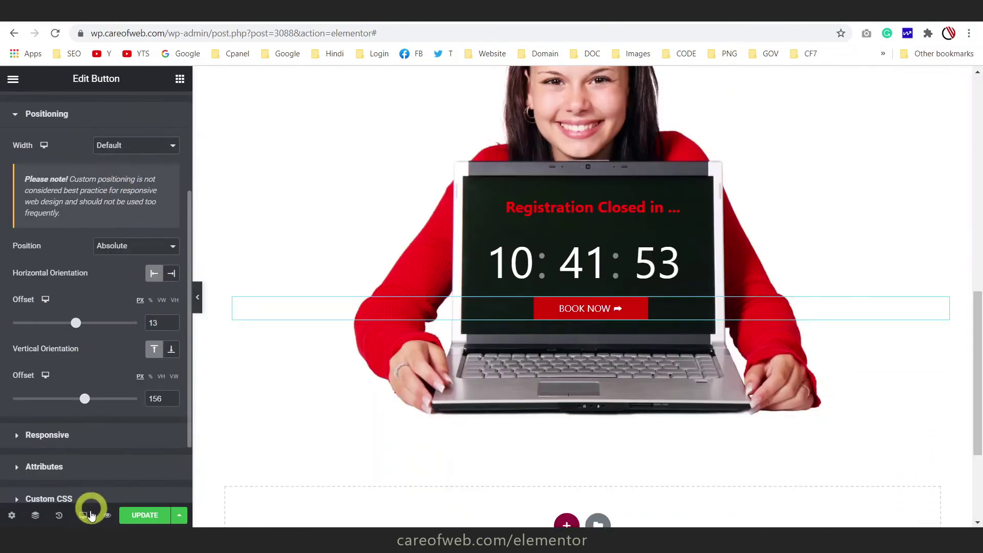
left_click(84, 515)
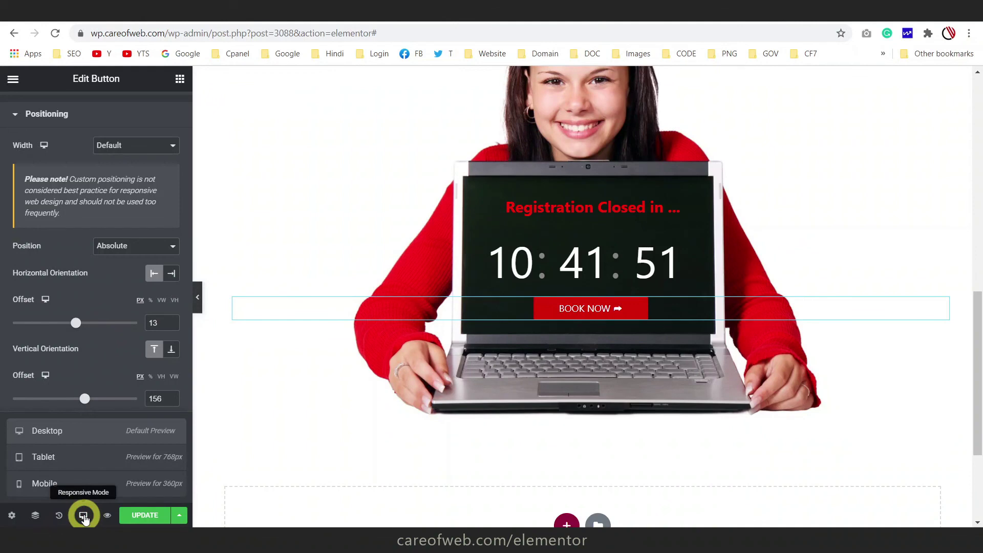